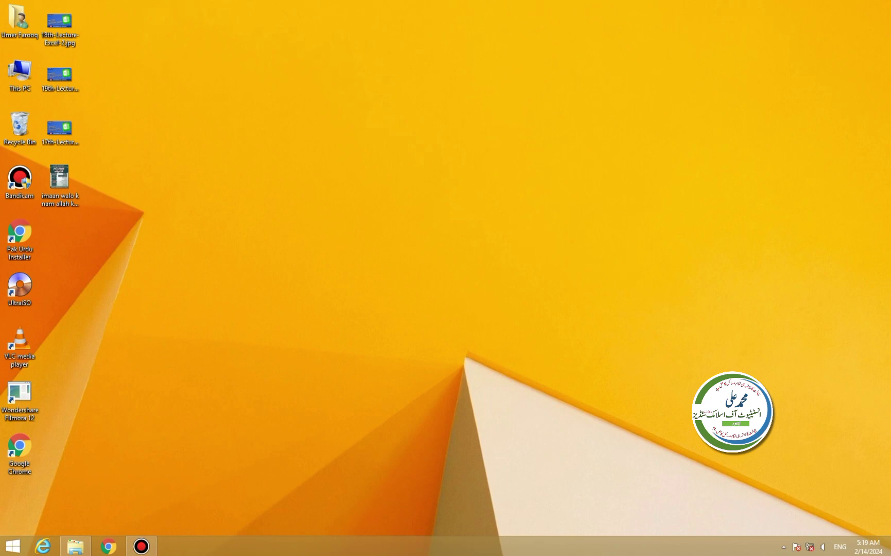
Step: Start PowerPoint, create a blank presentation and bring up the Design themes
{"action": "key", "text": "super+r"}
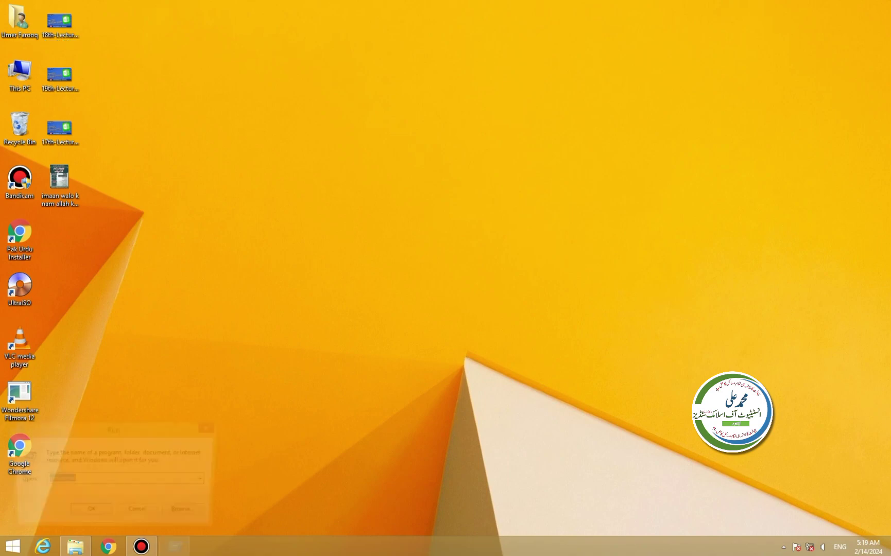
{"action": "key", "text": "Return"}
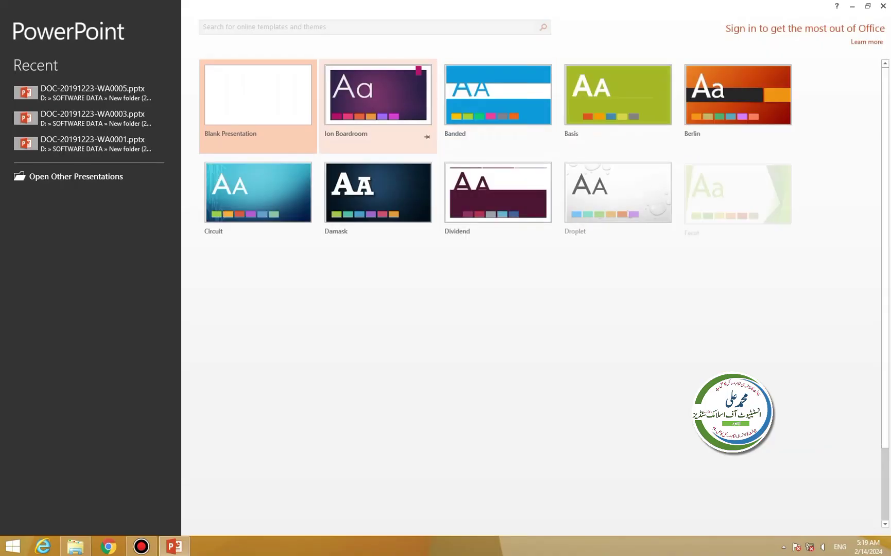
{"action": "left_click", "coordinate": [286, 106]}
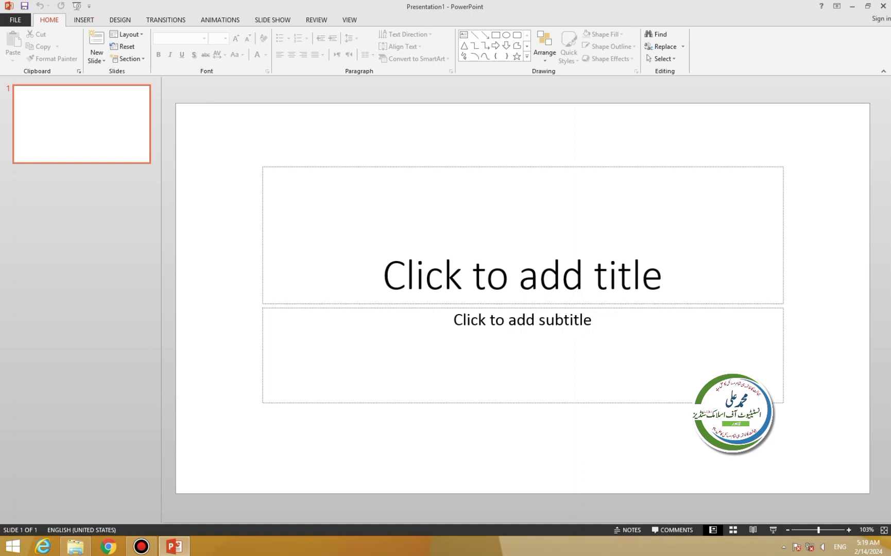
{"action": "left_click", "coordinate": [120, 20]}
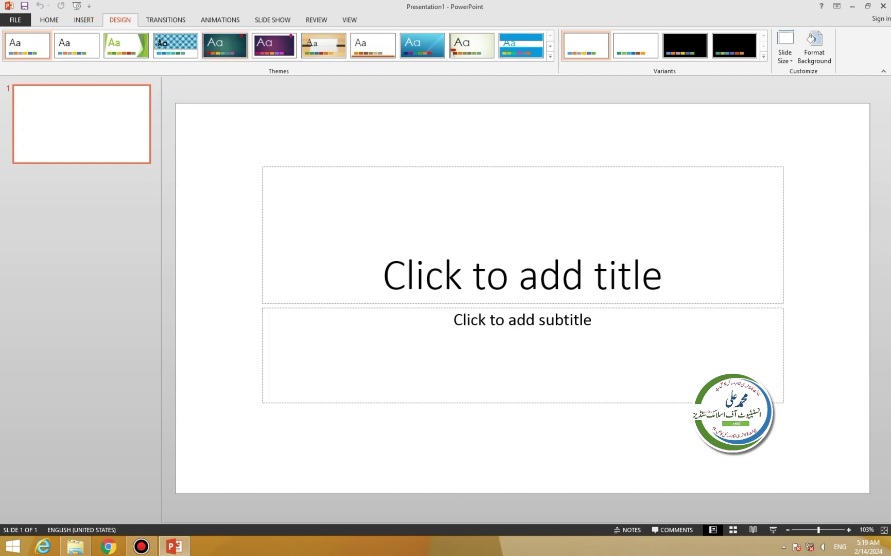
Step: Create a second presentation from the dark Mesh template
{"action": "left_click", "coordinate": [15, 20]}
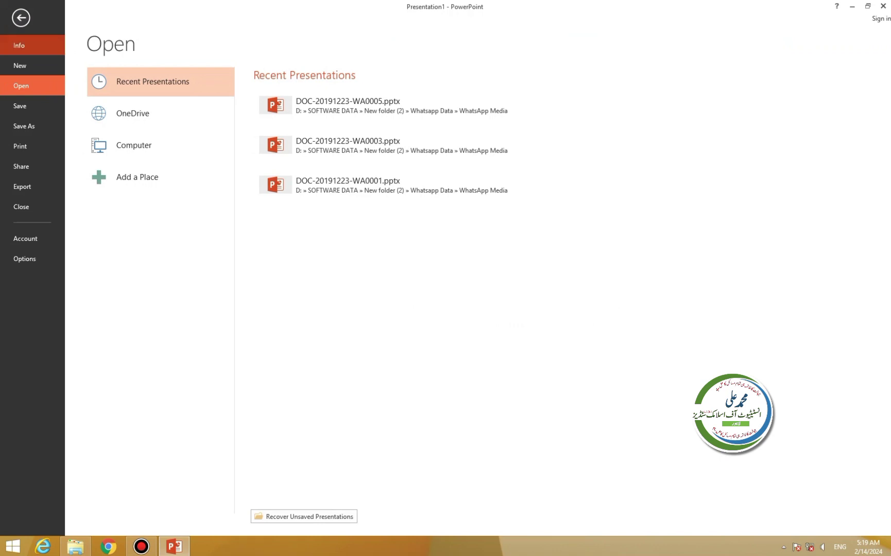
{"action": "left_click", "coordinate": [19, 65]}
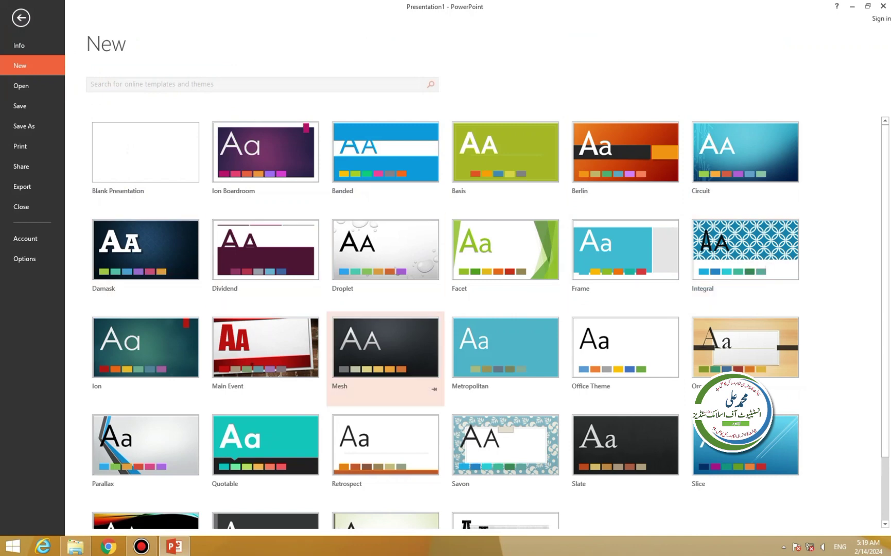
{"action": "left_click", "coordinate": [385, 348]}
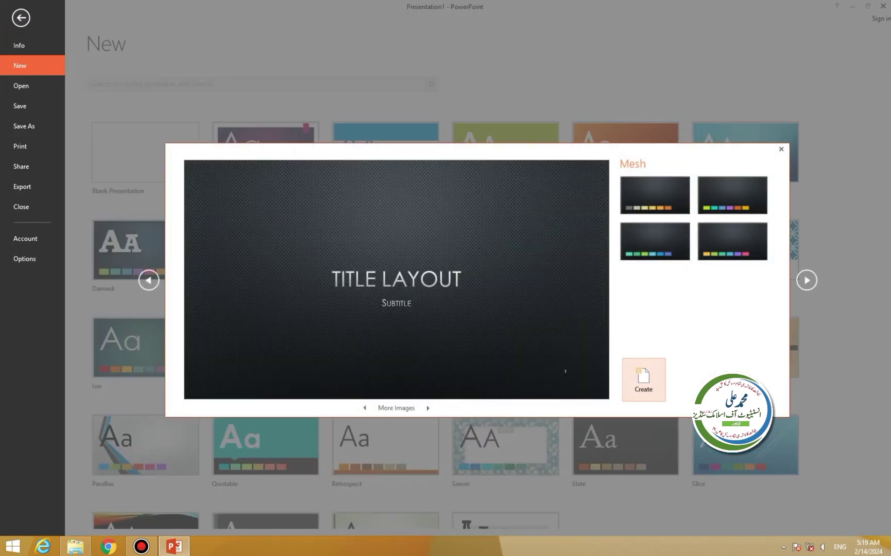
{"action": "left_click", "coordinate": [643, 380]}
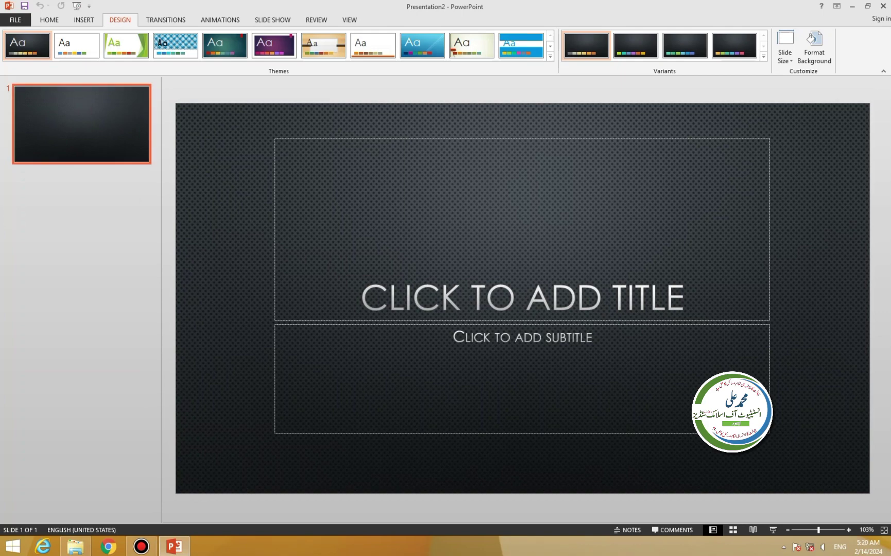
Step: Browse the Themes gallery without applying a theme, then return to the Home commands
{"action": "left_click", "coordinate": [550, 55]}
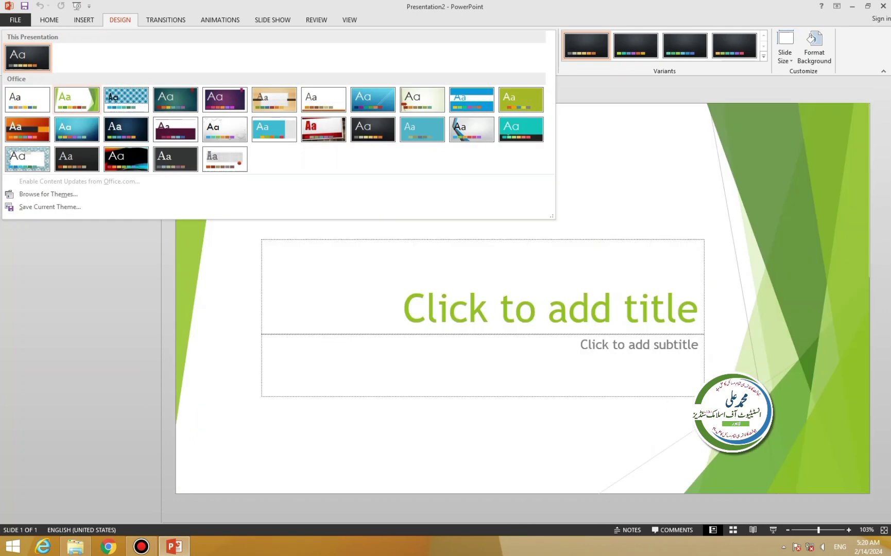
{"action": "key", "text": "Escape"}
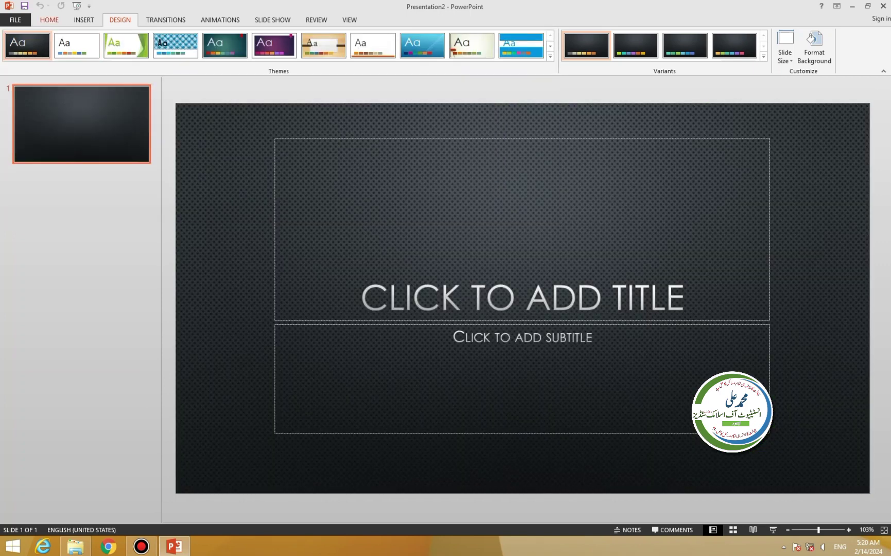
{"action": "left_click", "coordinate": [49, 19]}
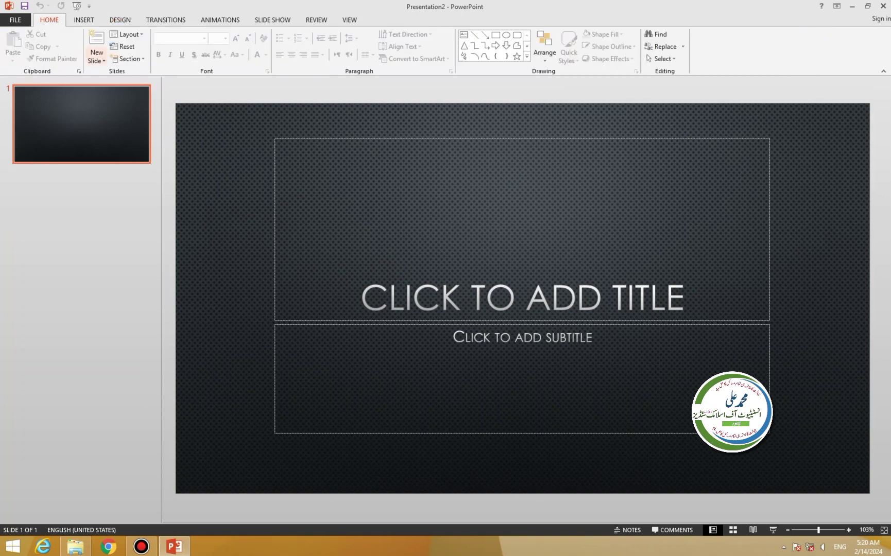
Step: Add Blank, Picture with Caption and Quote Name Card slides, then return to slide 1
{"action": "left_click", "coordinate": [96, 56]}
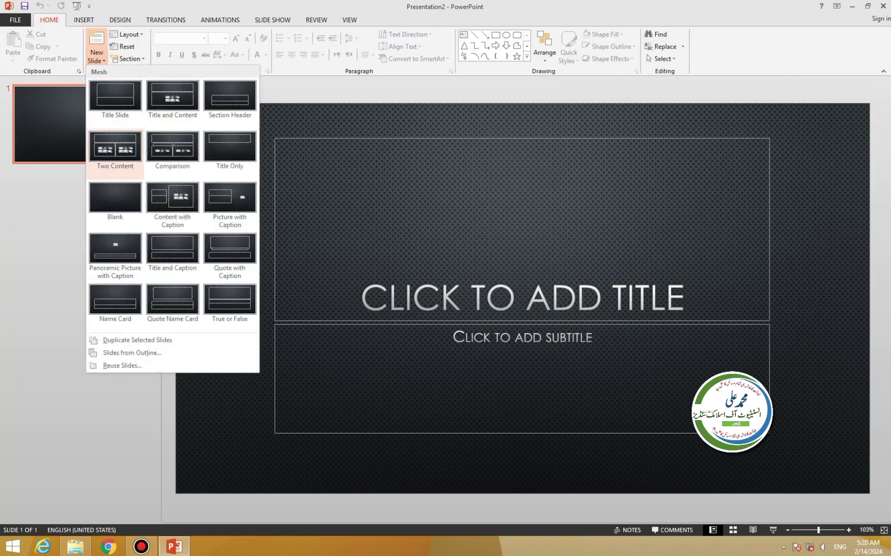
{"action": "left_click", "coordinate": [116, 206]}
{"action": "left_click", "coordinate": [97, 55]}
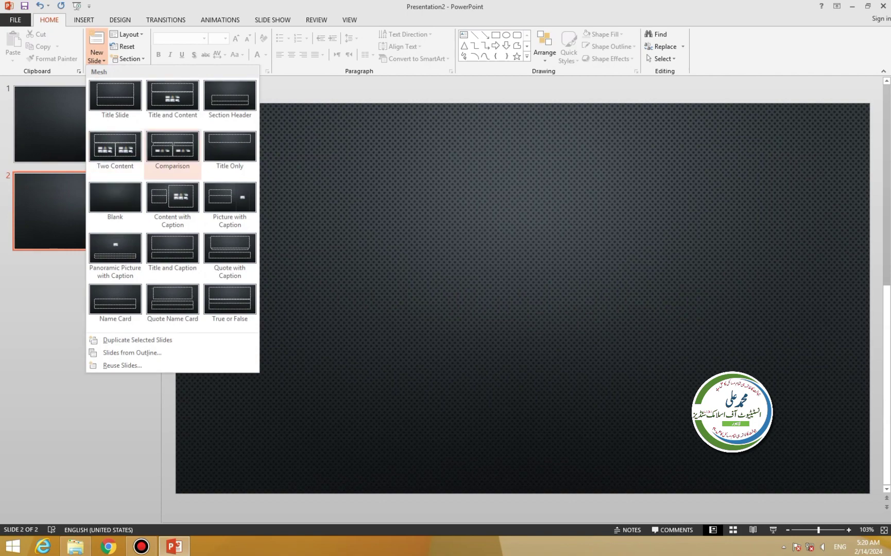
{"action": "left_click", "coordinate": [230, 204]}
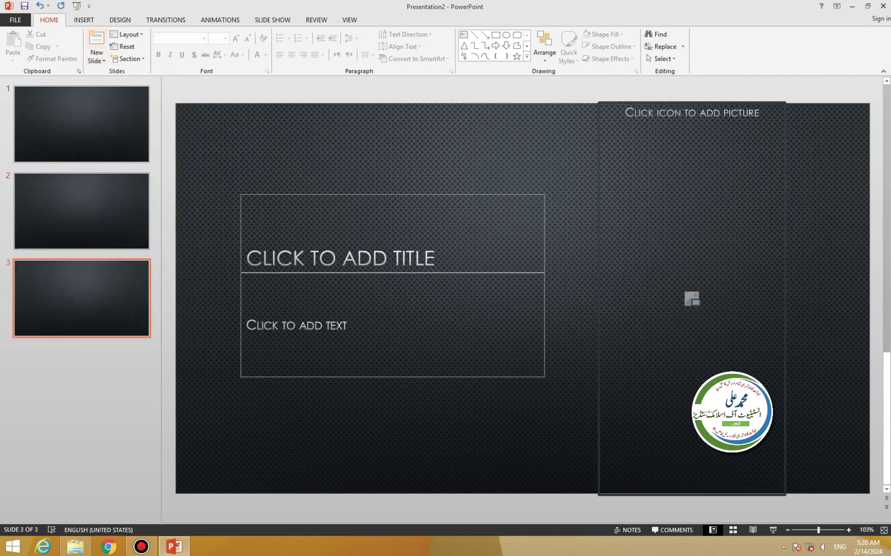
{"action": "left_click", "coordinate": [96, 56]}
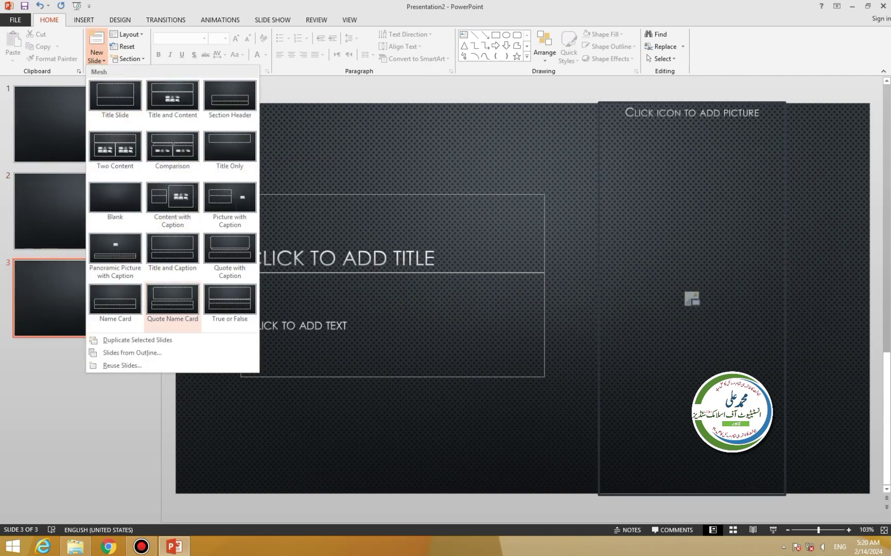
{"action": "left_click", "coordinate": [172, 300]}
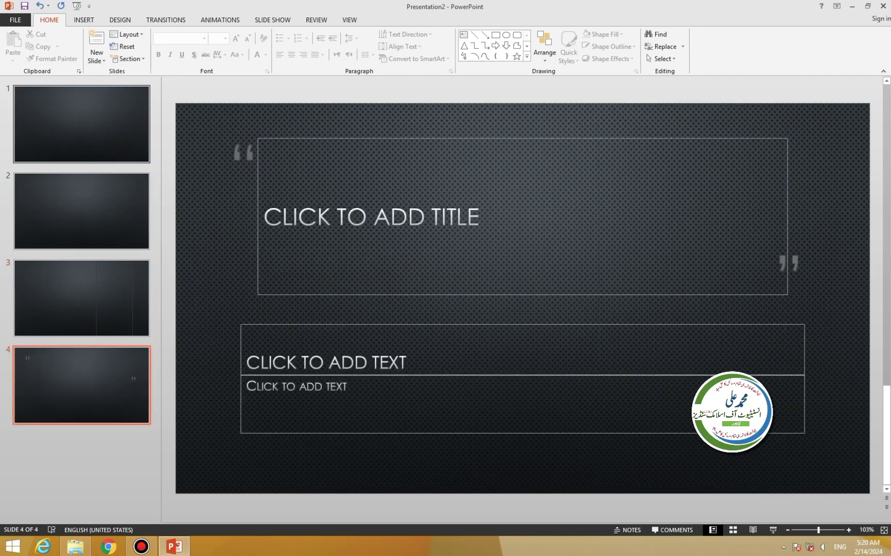
{"action": "left_click", "coordinate": [81, 124]}
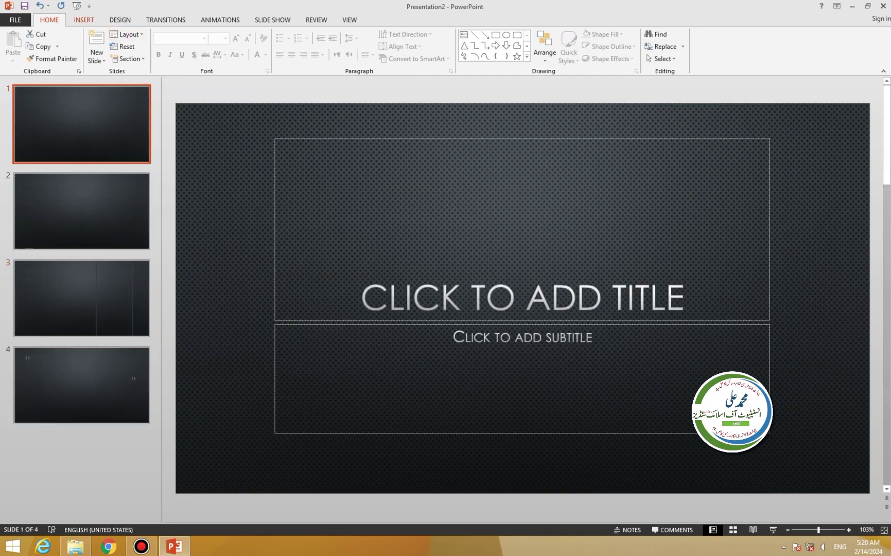
Step: Try the green and dark themes, then apply the red brick-wall theme to all slides
{"action": "left_click", "coordinate": [120, 20]}
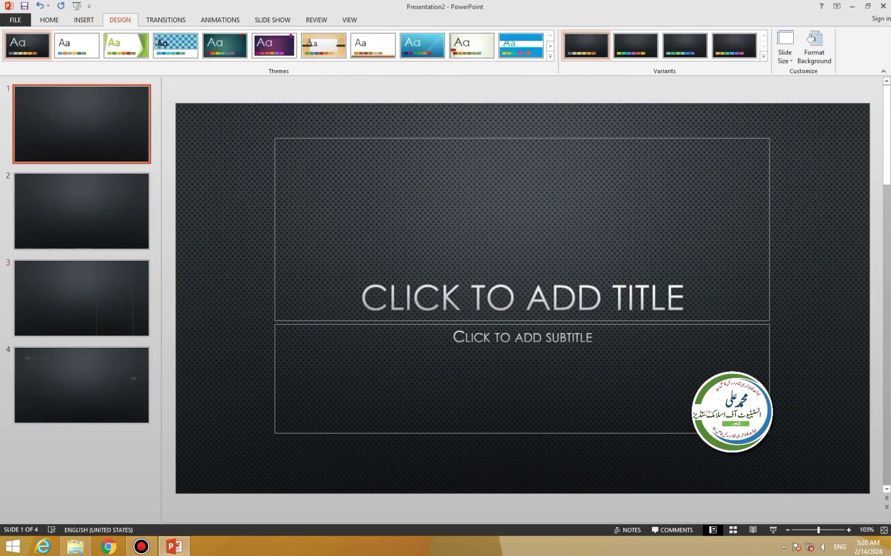
{"action": "left_click", "coordinate": [550, 56]}
{"action": "left_click", "coordinate": [520, 99]}
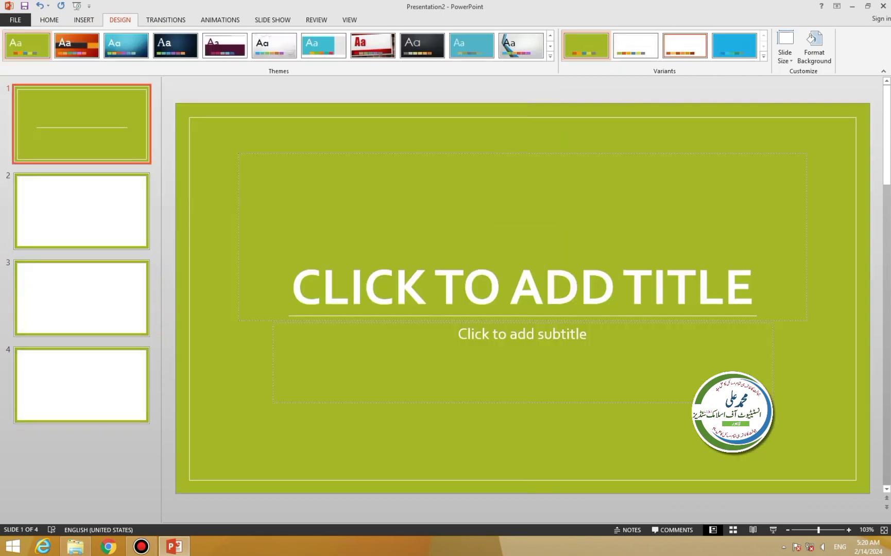
{"action": "left_click", "coordinate": [550, 56]}
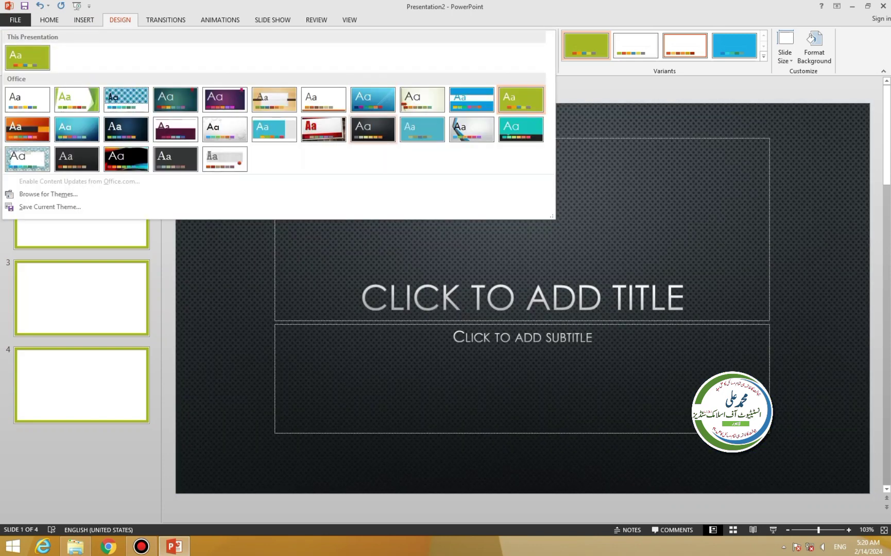
{"action": "left_click", "coordinate": [372, 129]}
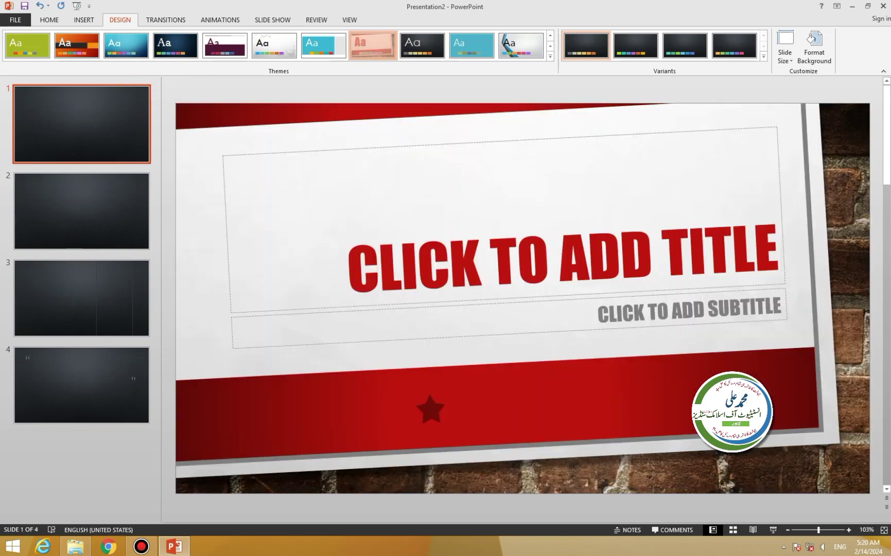
{"action": "left_click", "coordinate": [372, 46]}
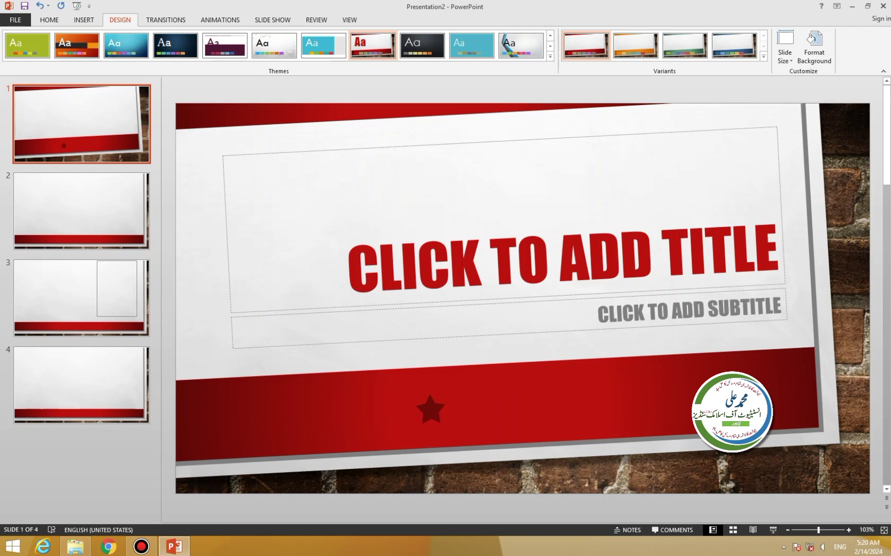
{"action": "left_click", "coordinate": [763, 56]}
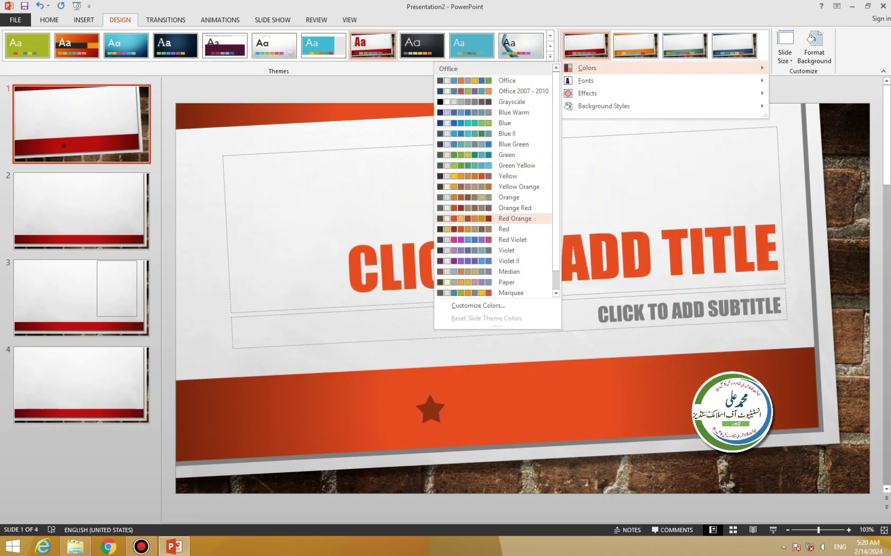
Step: Switch the theme colours to Red Orange and review the Slide Size options
{"action": "left_click", "coordinate": [514, 219]}
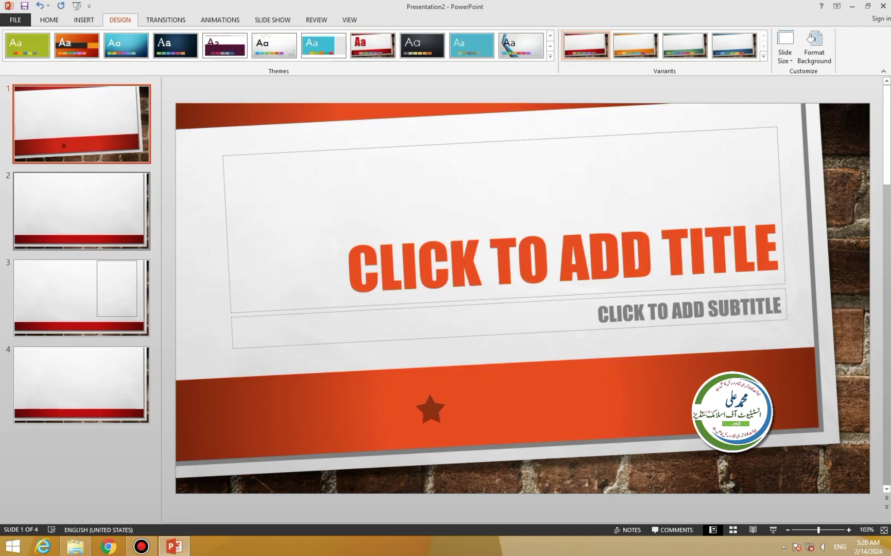
{"action": "left_click", "coordinate": [763, 56]}
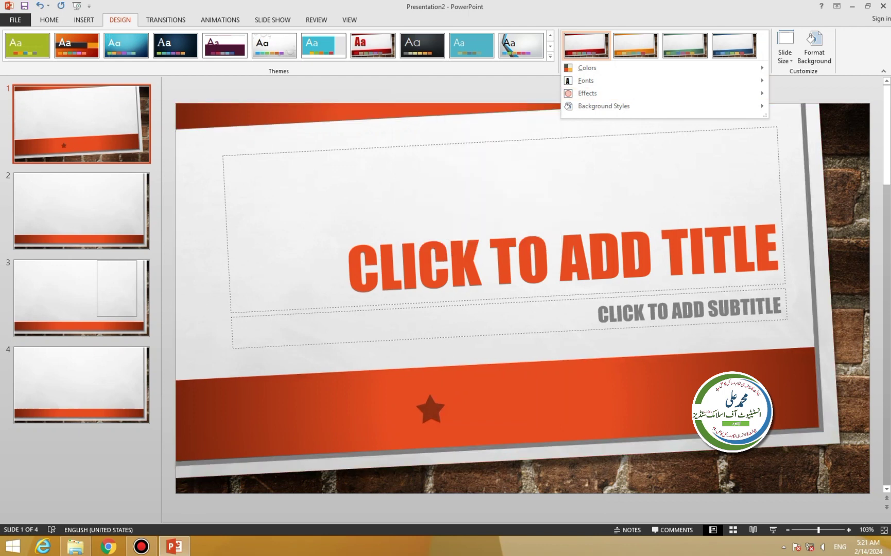
{"action": "key", "text": "Escape"}
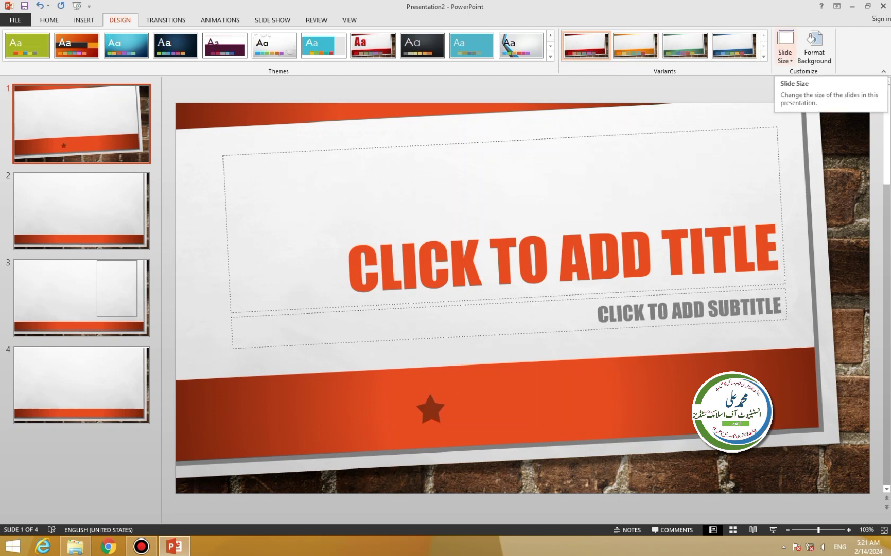
{"action": "left_click", "coordinate": [785, 49]}
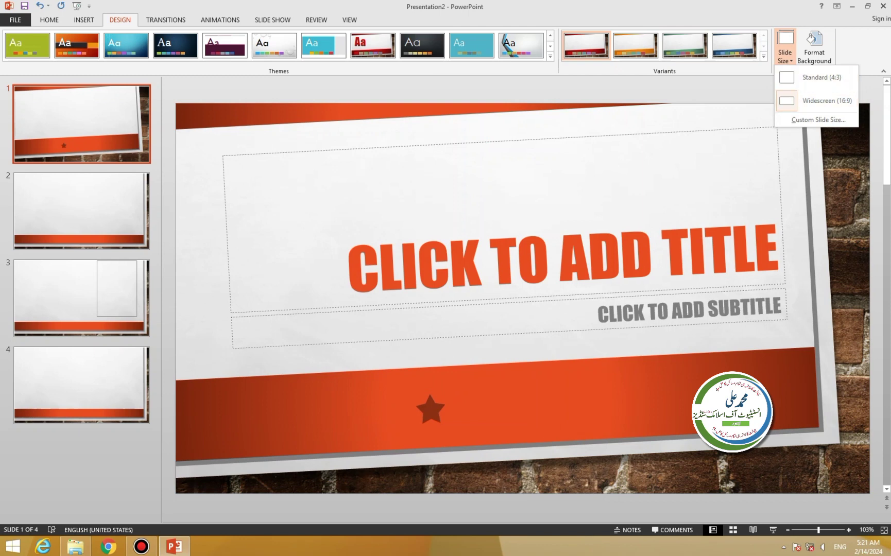
{"action": "left_click", "coordinate": [778, 247]}
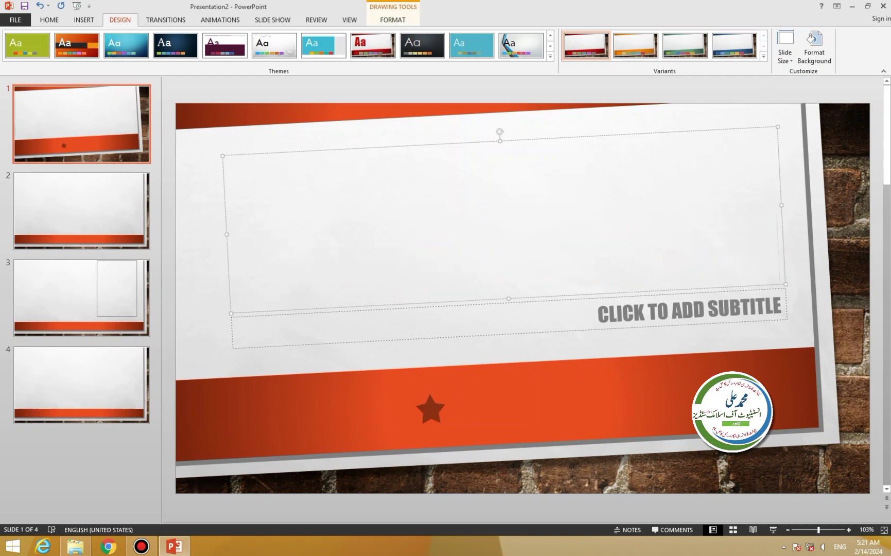
Step: Title slide 1 'COMPUTER BASIC COURSE' with subtitle '27 LECTURE', then move to slide 2
{"action": "type", "text": "COMPUTER"}
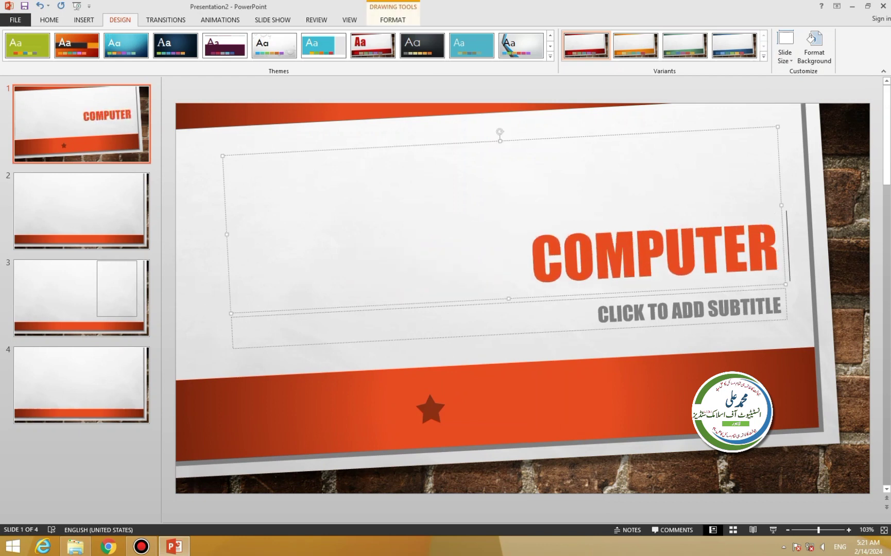
{"action": "type", "text": " BASI"}
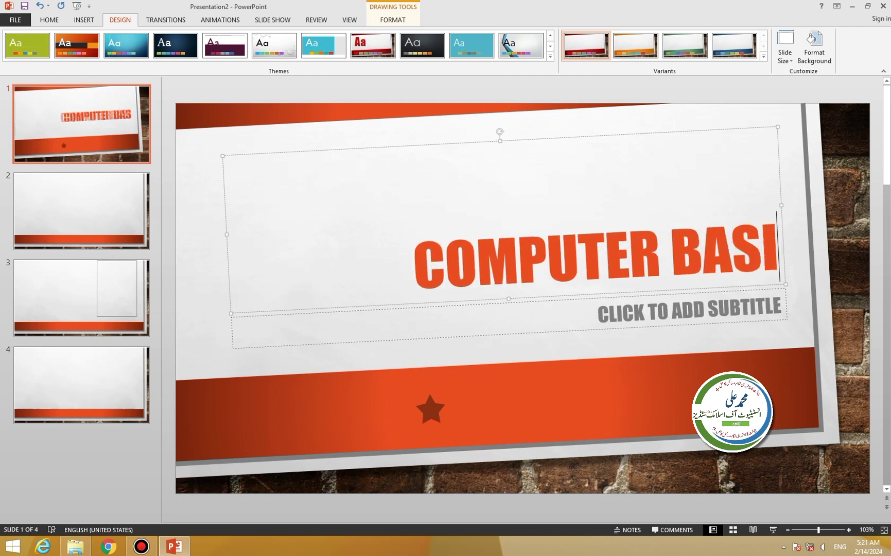
{"action": "type", "text": "C COUR"}
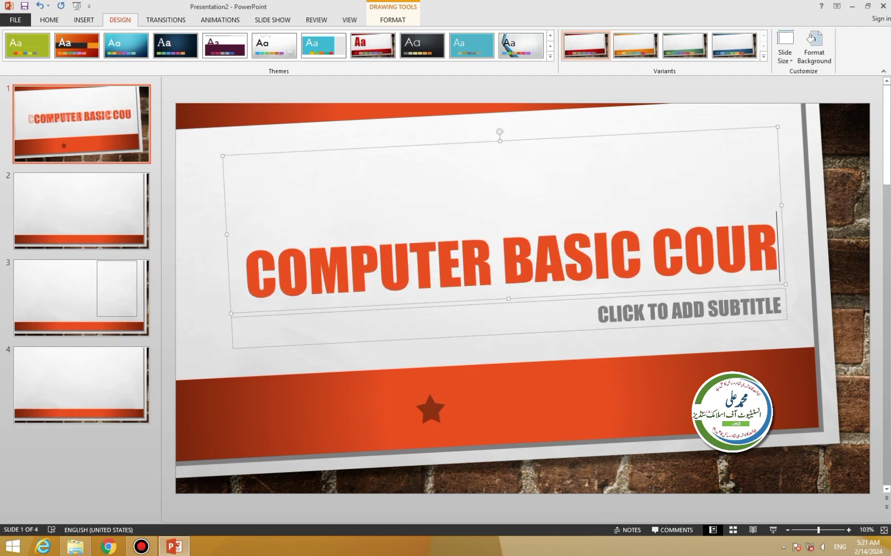
{"action": "type", "text": "SE"}
{"action": "left_click", "coordinate": [221, 329]}
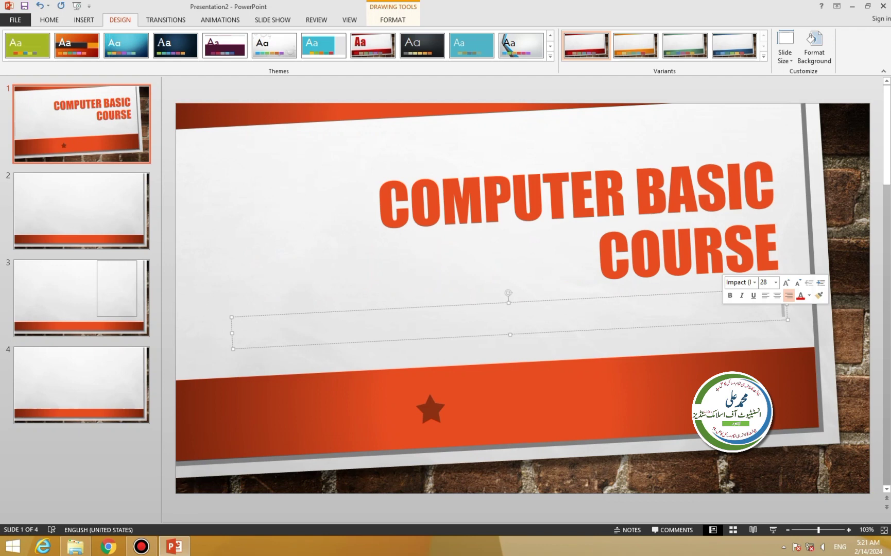
{"action": "type", "text": "27 L"}
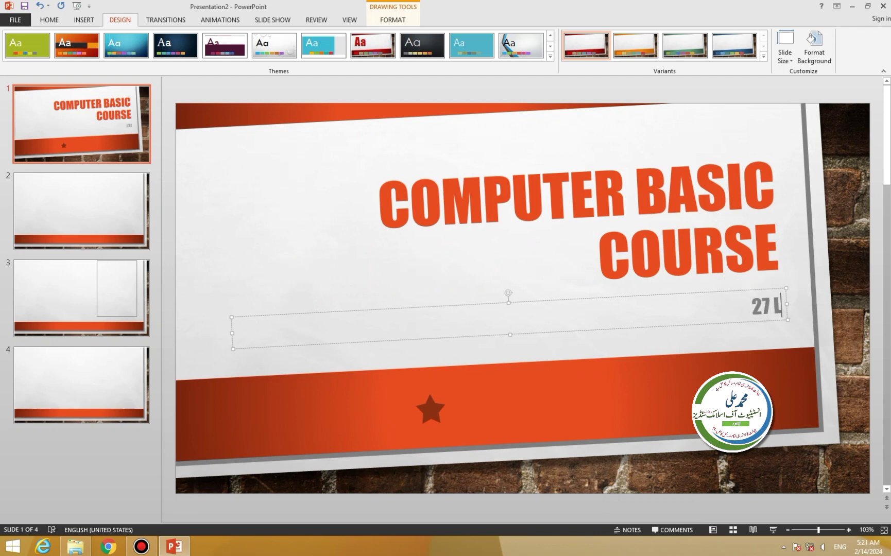
{"action": "type", "text": "ECTUR"}
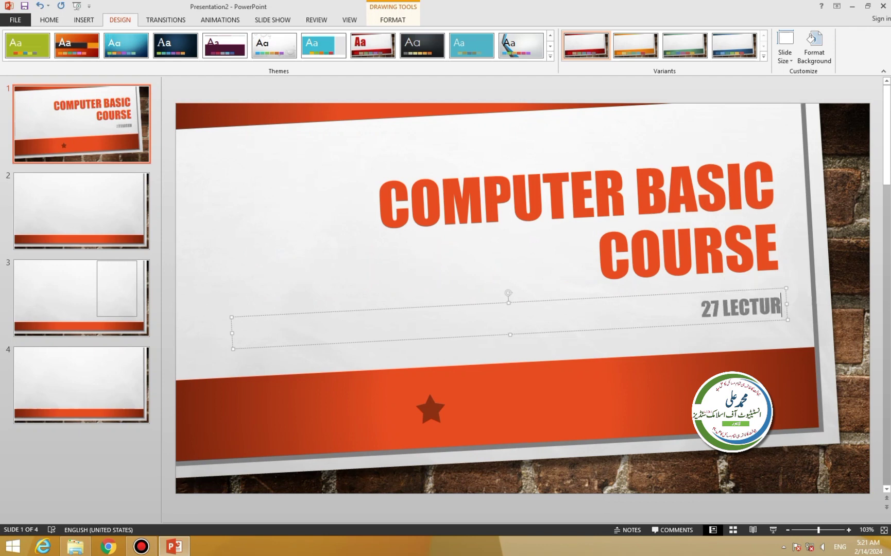
{"action": "type", "text": "E"}
{"action": "left_click", "coordinate": [82, 211]}
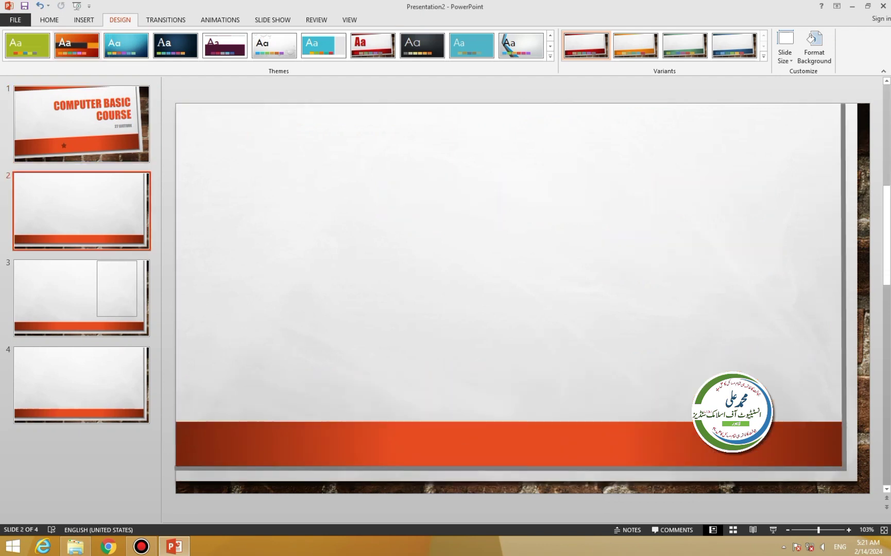
Step: Insert the Office logo image from D:\SOFTWARE DATA onto slide 2
{"action": "left_click", "coordinate": [84, 19]}
{"action": "left_click", "coordinate": [68, 45]}
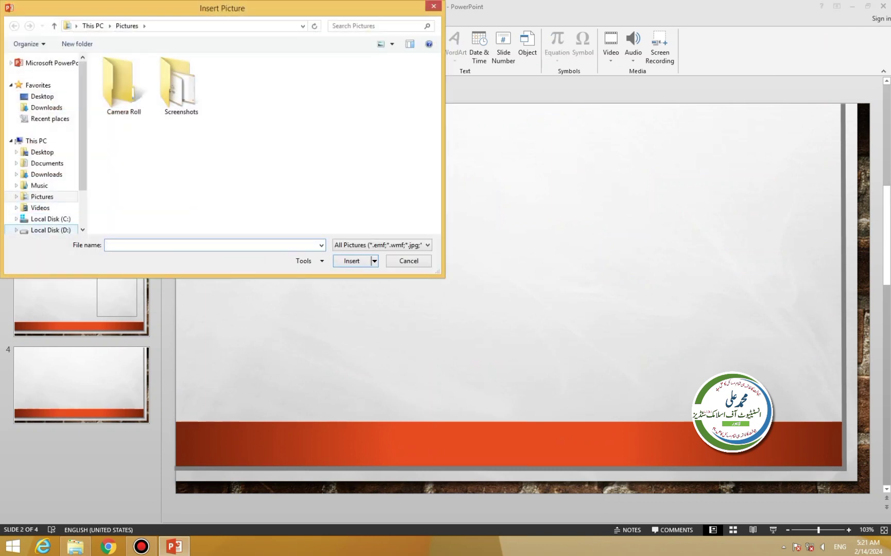
{"action": "left_click", "coordinate": [51, 230]}
{"action": "double_click", "coordinate": [181, 85]}
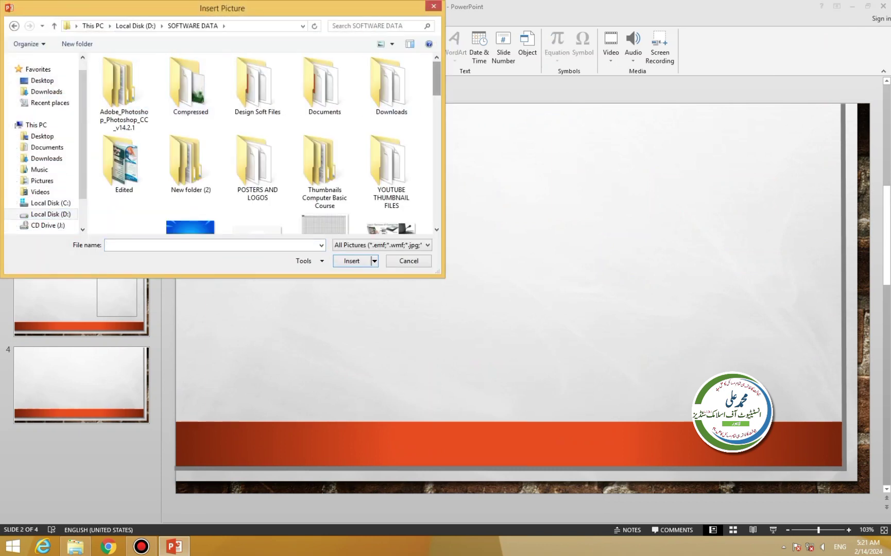
{"action": "scroll", "coordinate": [392, 172], "scroll_direction": "down", "scroll_amount": 3}
{"action": "scroll", "coordinate": [392, 173], "scroll_direction": "down", "scroll_amount": 2}
{"action": "double_click", "coordinate": [391, 172]}
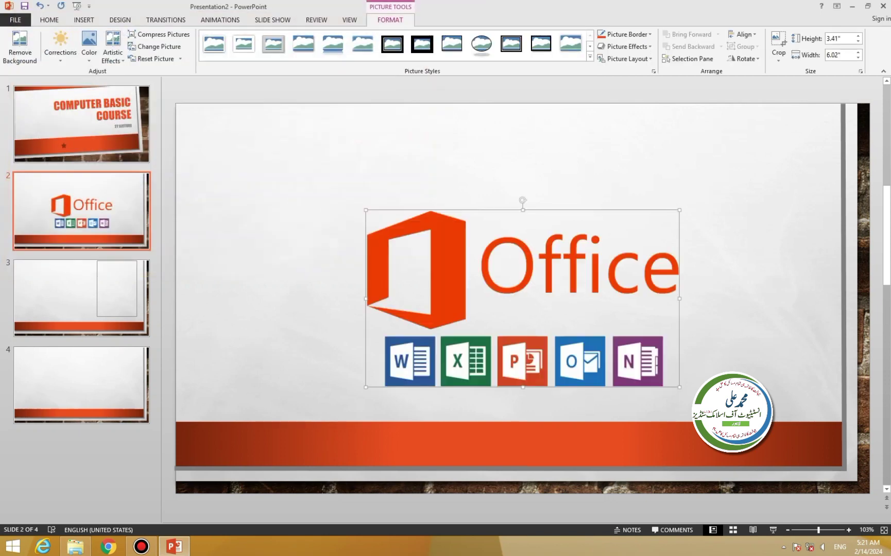
Step: Enlarge the Office picture and shift it slightly to the right
{"action": "left_click_drag", "start_coordinate": [366, 209], "coordinate": [287, 165]}
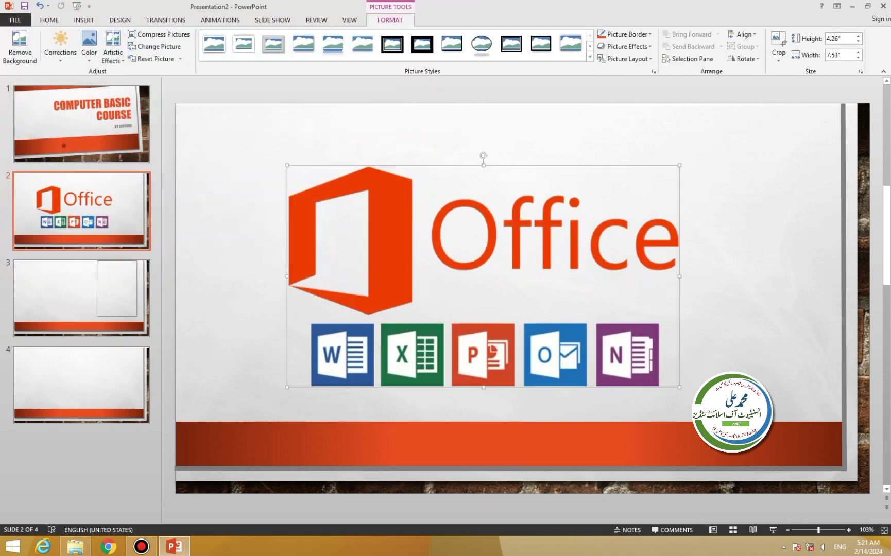
{"action": "left_click_drag", "start_coordinate": [464, 283], "coordinate": [483, 286]}
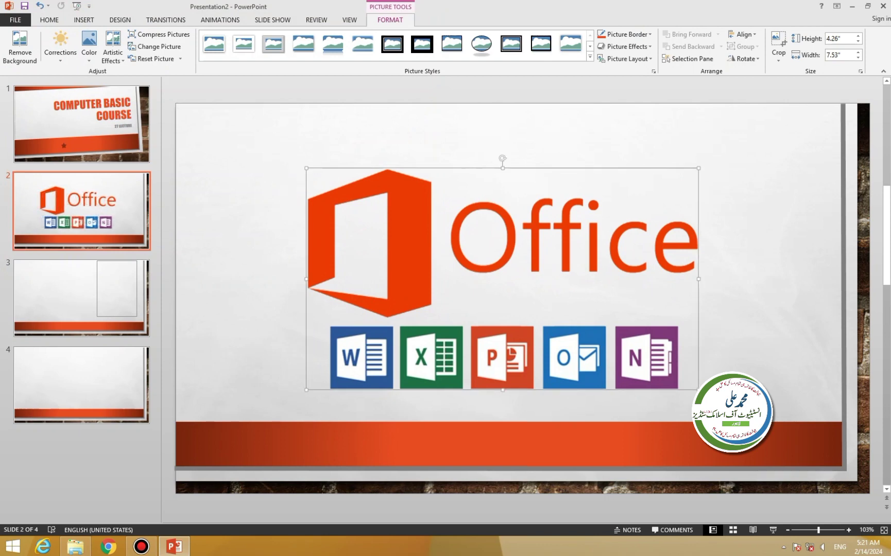
{"action": "key", "text": "Escape"}
Step: Fill slide 3's picture placeholder with the pngegg.png illustration
{"action": "left_click", "coordinate": [81, 297]}
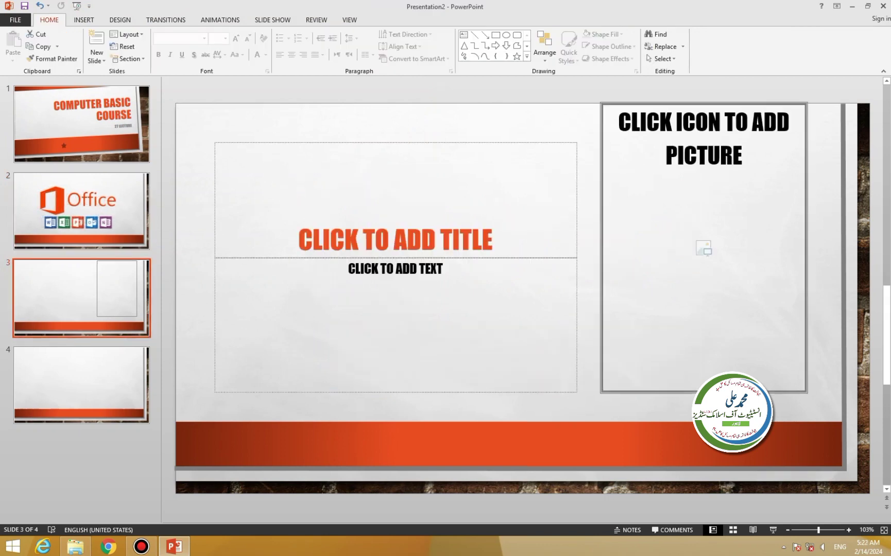
{"action": "left_click", "coordinate": [703, 248]}
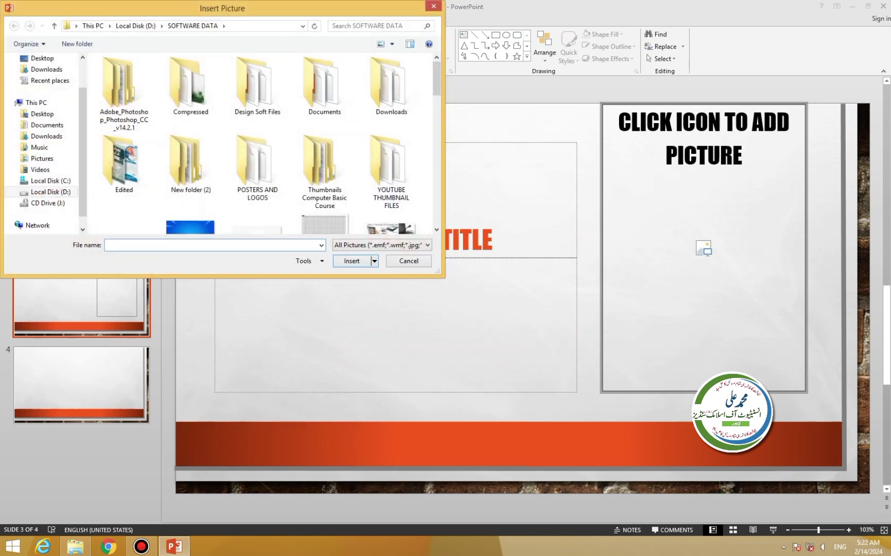
{"action": "scroll", "coordinate": [260, 144], "scroll_direction": "down", "scroll_amount": 3}
{"action": "scroll", "coordinate": [260, 144], "scroll_direction": "down", "scroll_amount": 2}
{"action": "scroll", "coordinate": [261, 144], "scroll_direction": "down", "scroll_amount": 1}
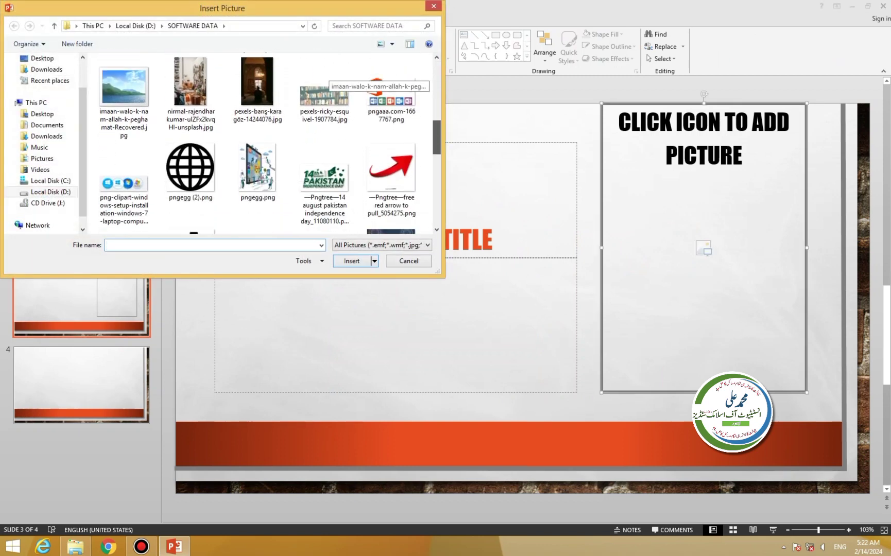
{"action": "scroll", "coordinate": [260, 144], "scroll_direction": "down", "scroll_amount": 1}
{"action": "scroll", "coordinate": [260, 144], "scroll_direction": "down", "scroll_amount": 1}
{"action": "scroll", "coordinate": [260, 144], "scroll_direction": "down", "scroll_amount": 1}
{"action": "scroll", "coordinate": [260, 144], "scroll_direction": "down", "scroll_amount": 1}
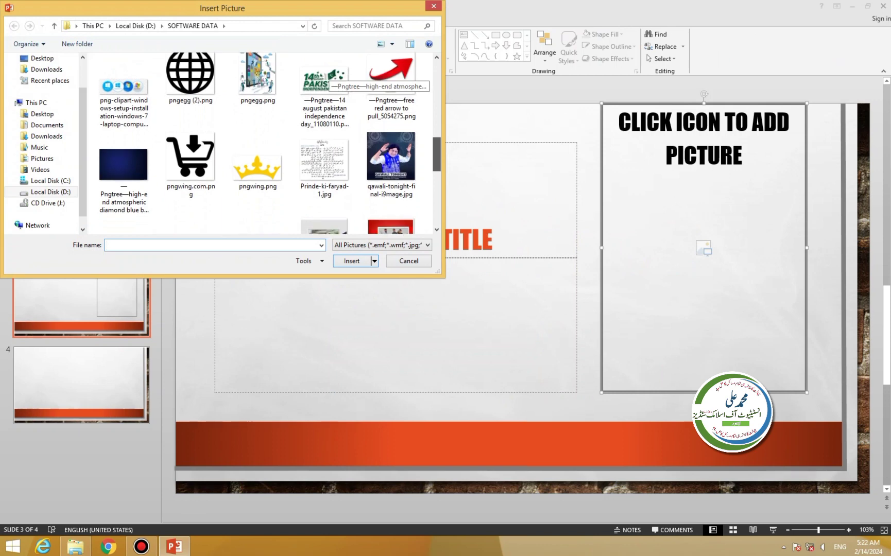
{"action": "scroll", "coordinate": [260, 144], "scroll_direction": "down", "scroll_amount": 2}
{"action": "scroll", "coordinate": [324, 78], "scroll_direction": "up", "scroll_amount": 2}
{"action": "scroll", "coordinate": [325, 77], "scroll_direction": "up", "scroll_amount": 2}
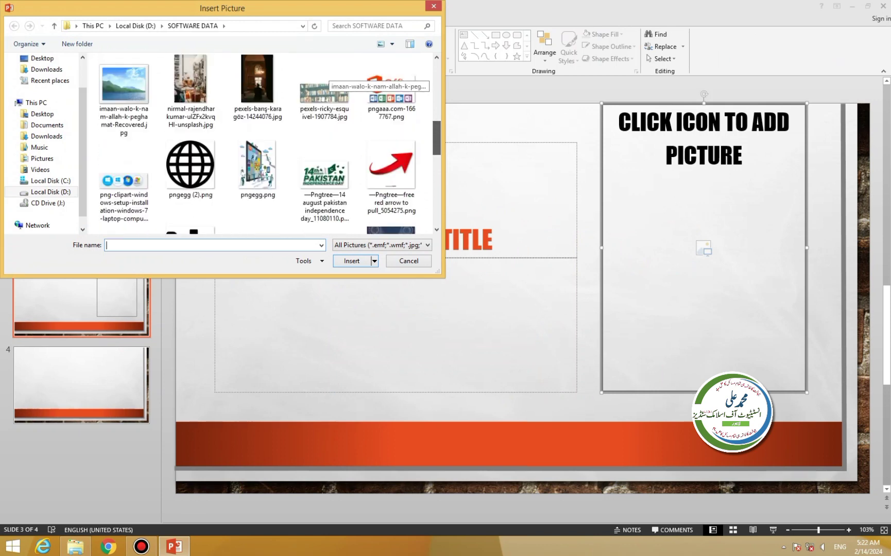
{"action": "left_click", "coordinate": [258, 170]}
{"action": "key", "text": "Return"}
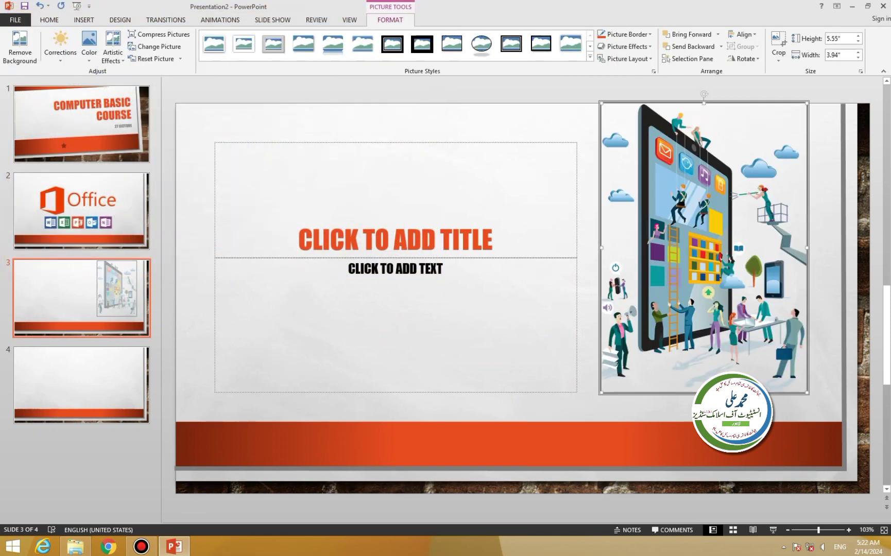
Step: Type slide 3's title 'THIS IS THE 27TH LECTURE OF COMPUTER BASIC COURSE'
{"action": "left_click", "coordinate": [397, 240]}
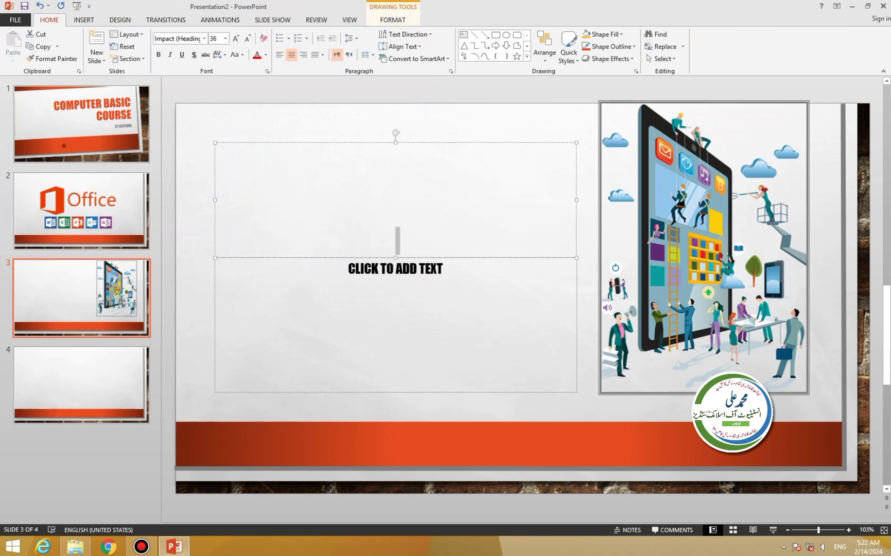
{"action": "type", "text": "THIS IS TH"}
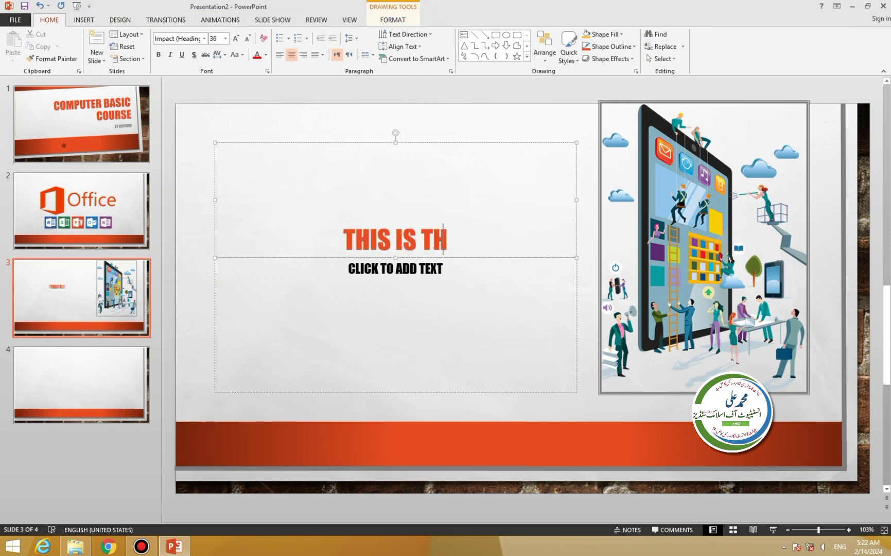
{"action": "type", "text": "E 27TH "}
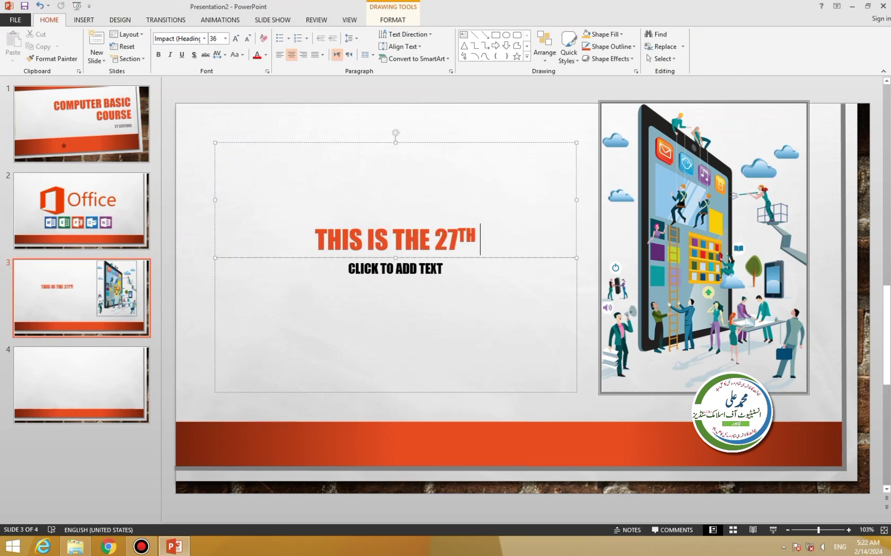
{"action": "type", "text": "LECTR"}
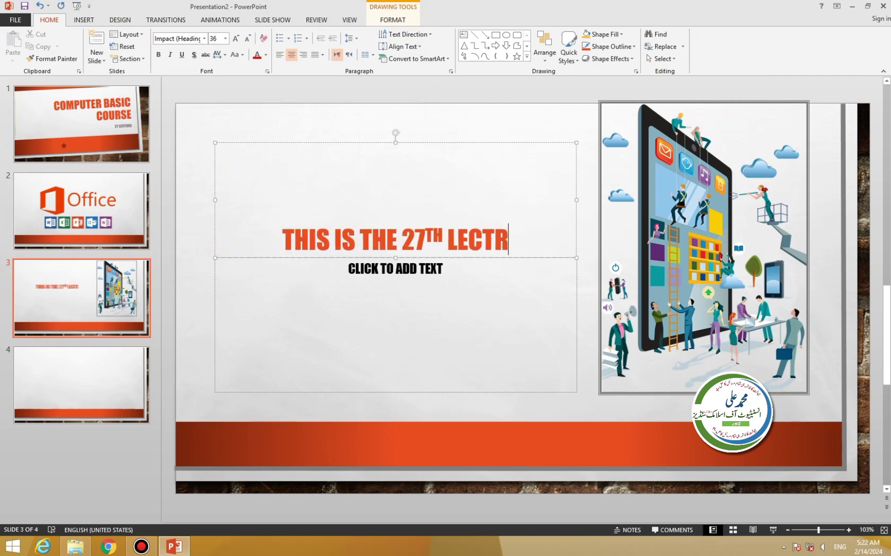
{"action": "key", "text": "BackSpace"}
{"action": "type", "text": "TUR"}
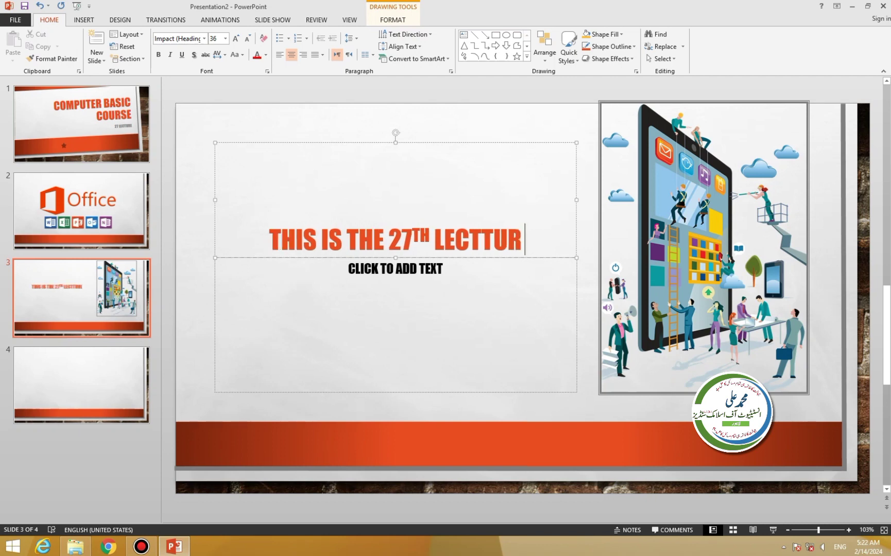
{"action": "key", "text": "BackSpace"}
{"action": "key", "text": "BackSpace"}
{"action": "key", "text": "BackSpace"}
{"action": "type", "text": "URE "}
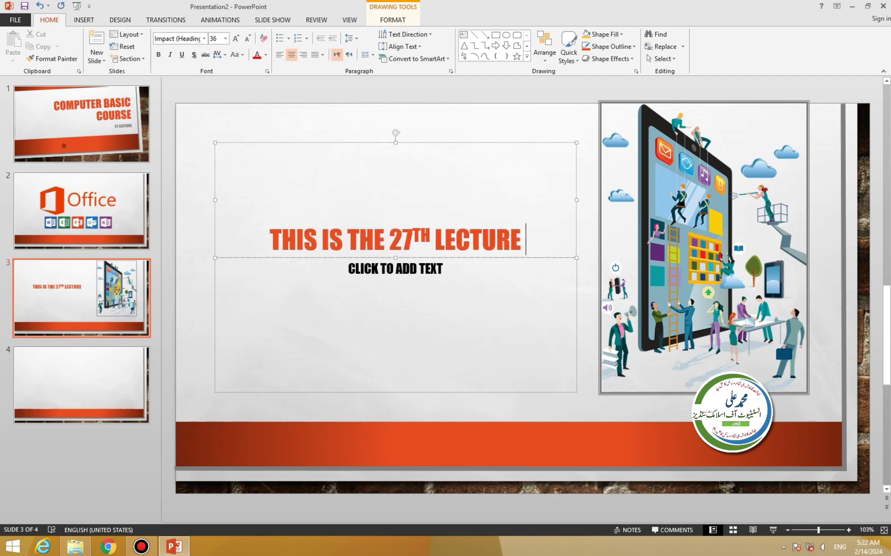
{"action": "type", "text": "OF COMOP"}
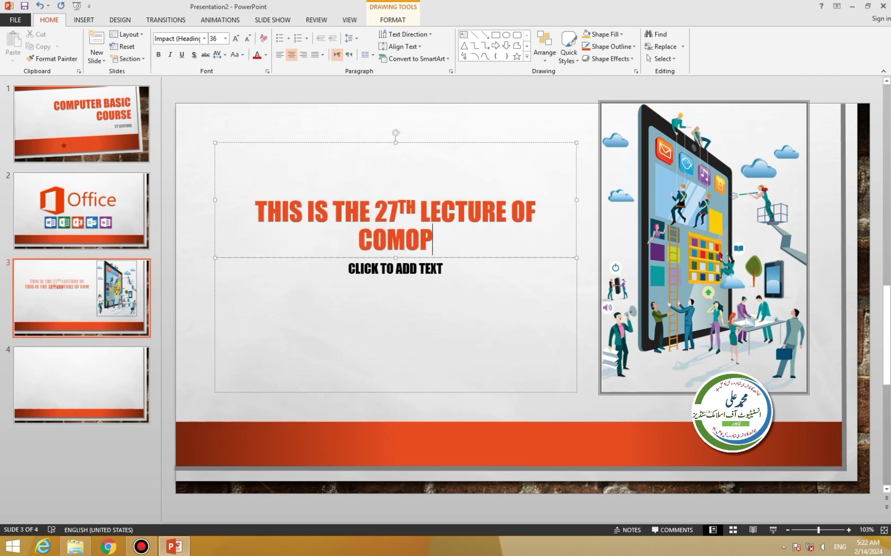
{"action": "type", "text": "U"}
{"action": "key", "text": "BackSpace"}
{"action": "key", "text": "BackSpace"}
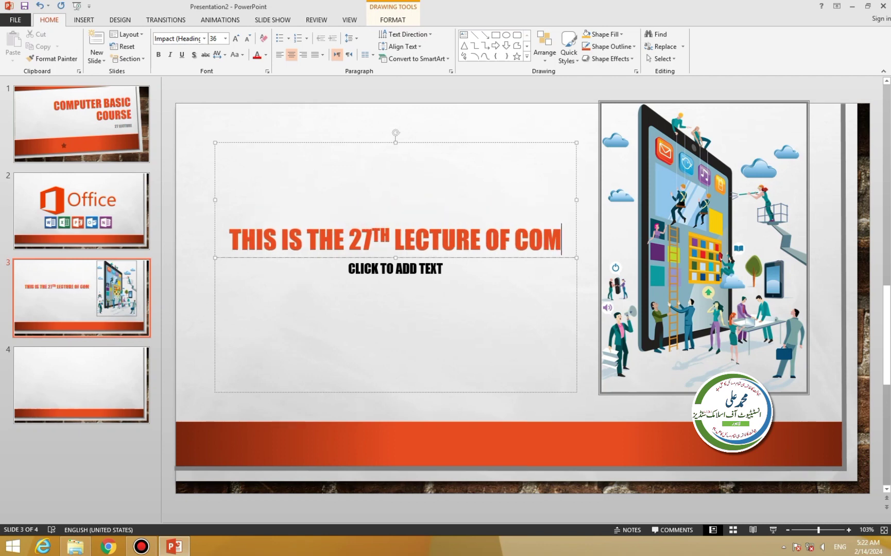
{"action": "type", "text": "PUTER"}
{"action": "type", "text": " B"}
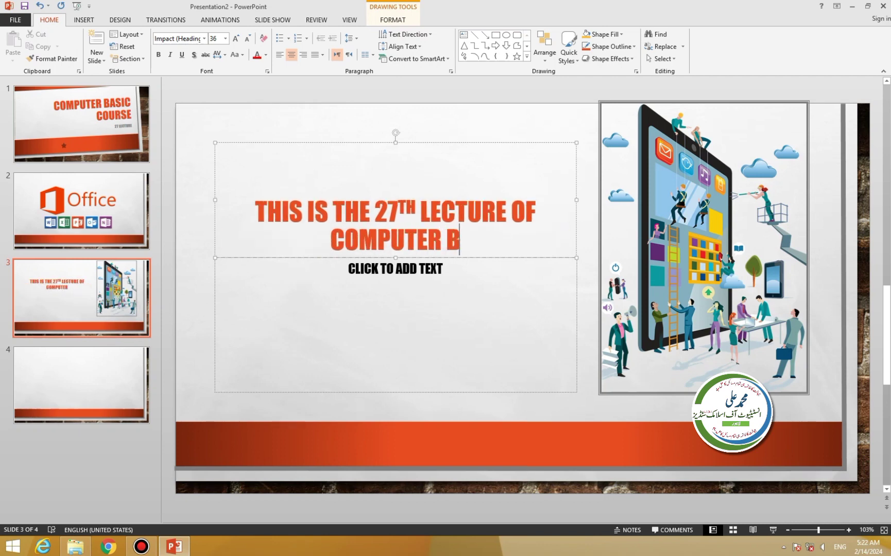
{"action": "type", "text": "ASIC COURSE"}
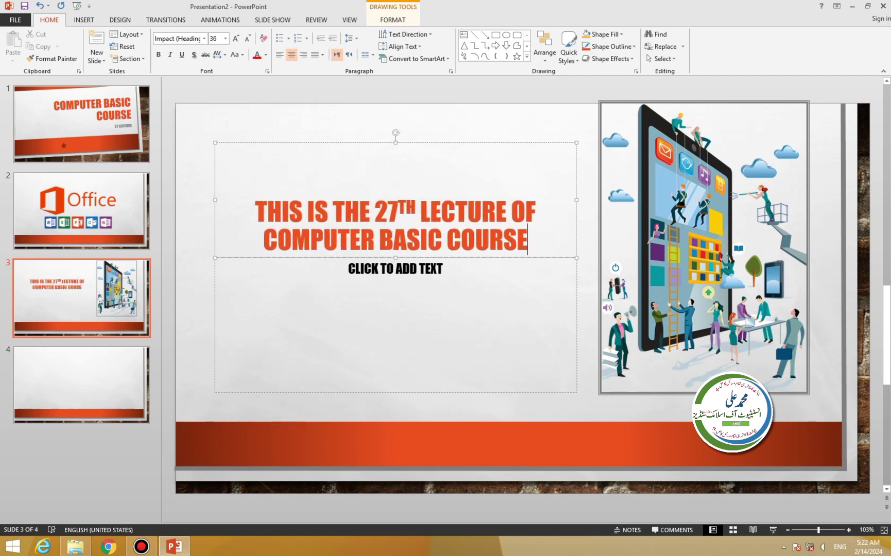
Step: Delete the empty caption text box and drag the title lower on the slide
{"action": "left_click", "coordinate": [395, 268]}
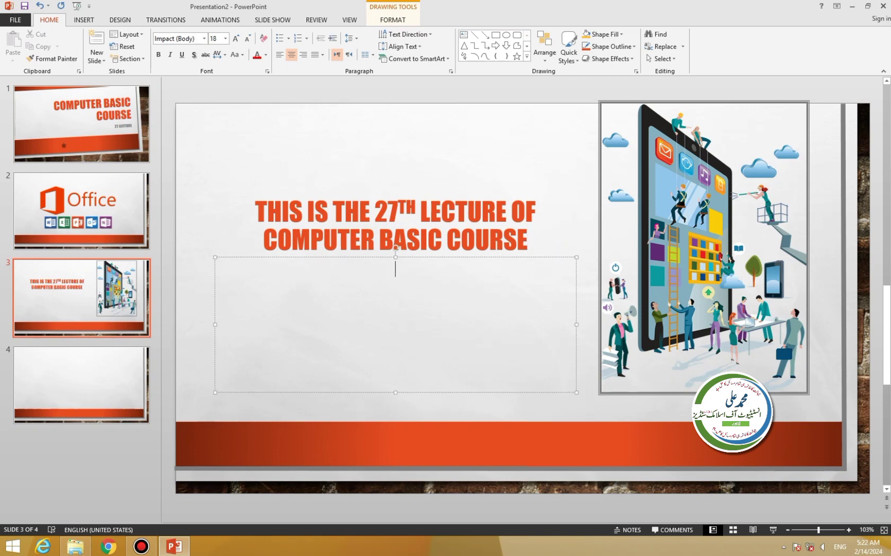
{"action": "left_click", "coordinate": [314, 212]}
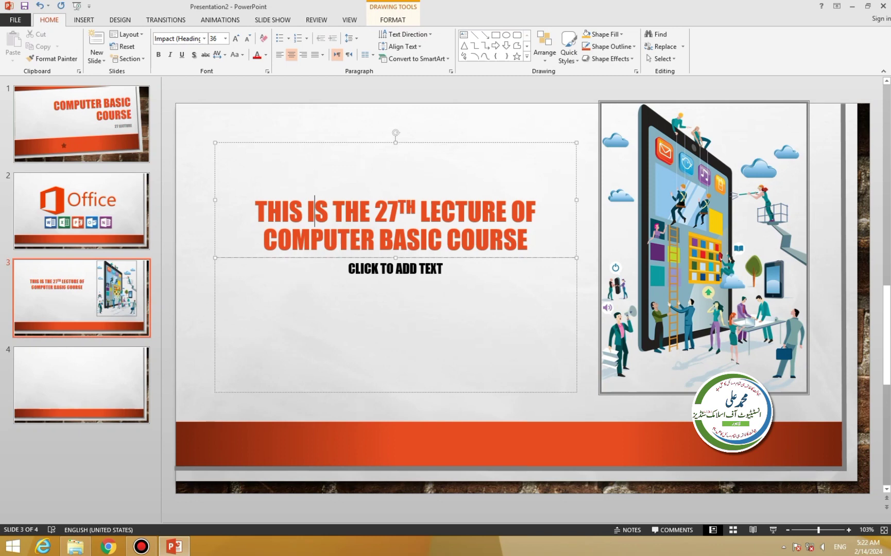
{"action": "left_click", "coordinate": [395, 268]}
{"action": "left_click", "coordinate": [395, 258]}
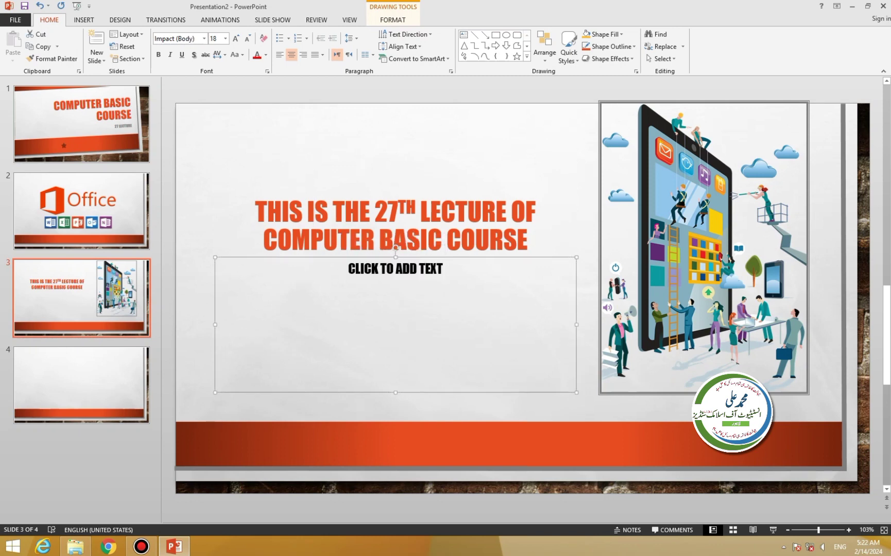
{"action": "key", "text": "Delete"}
{"action": "left_click", "coordinate": [482, 212]}
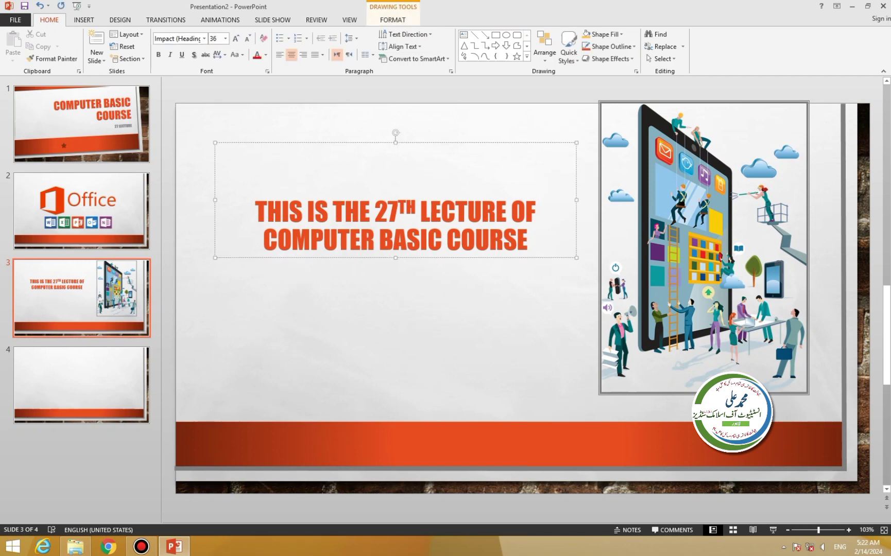
{"action": "left_click_drag", "start_coordinate": [309, 257], "coordinate": [299, 326]}
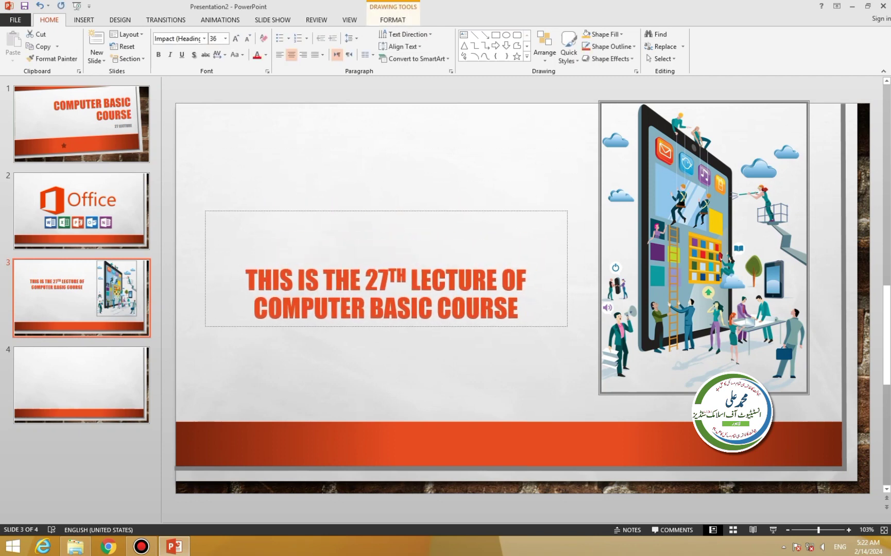
Step: Title slide 4 'THANKS FOR WATCHING' and delete its two empty text placeholders
{"action": "left_click", "coordinate": [81, 385]}
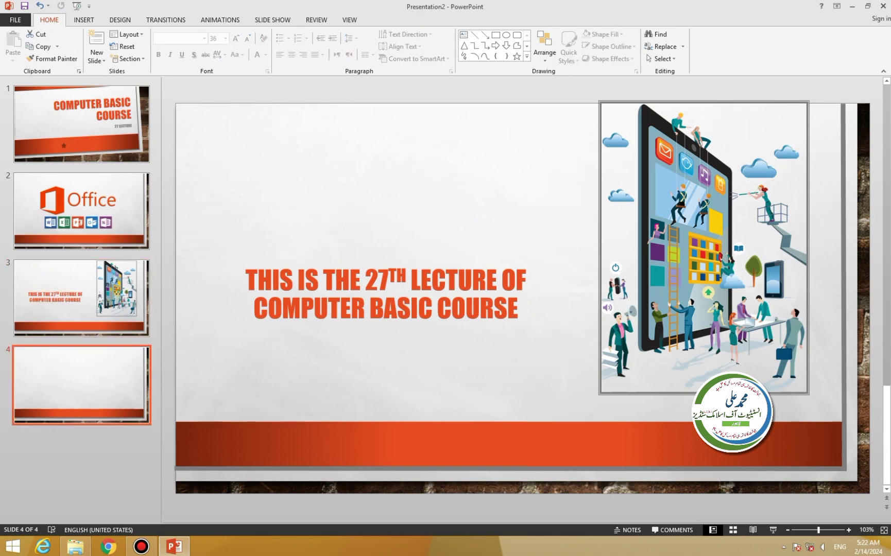
{"action": "left_click", "coordinate": [263, 215]}
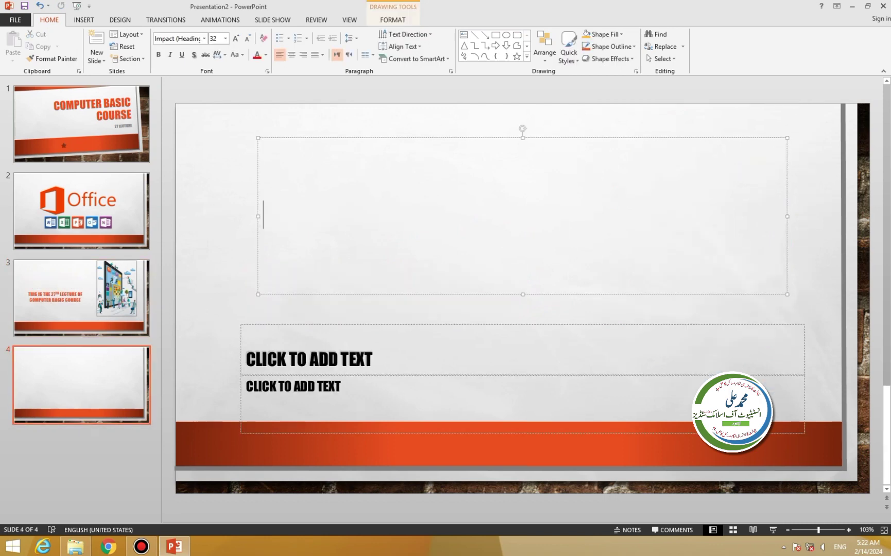
{"action": "type", "text": "THANKS"}
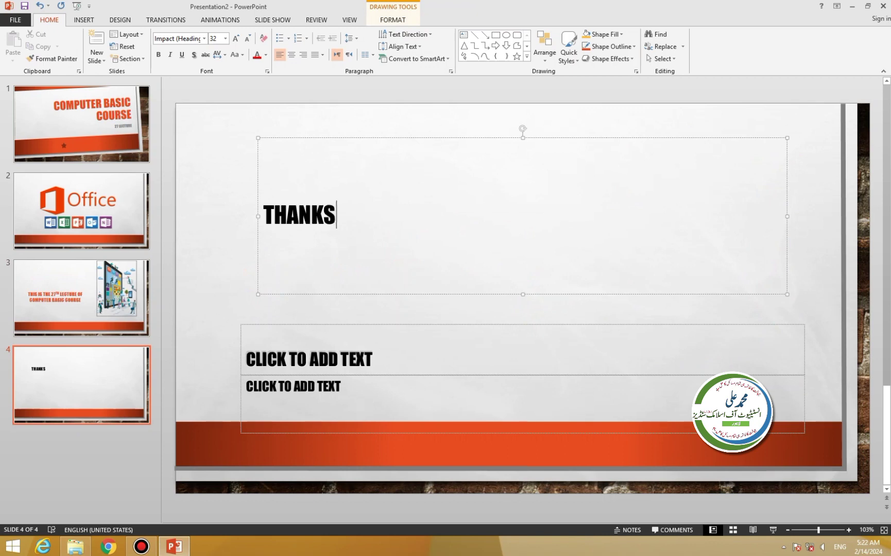
{"action": "type", "text": " FOR WATCHI"}
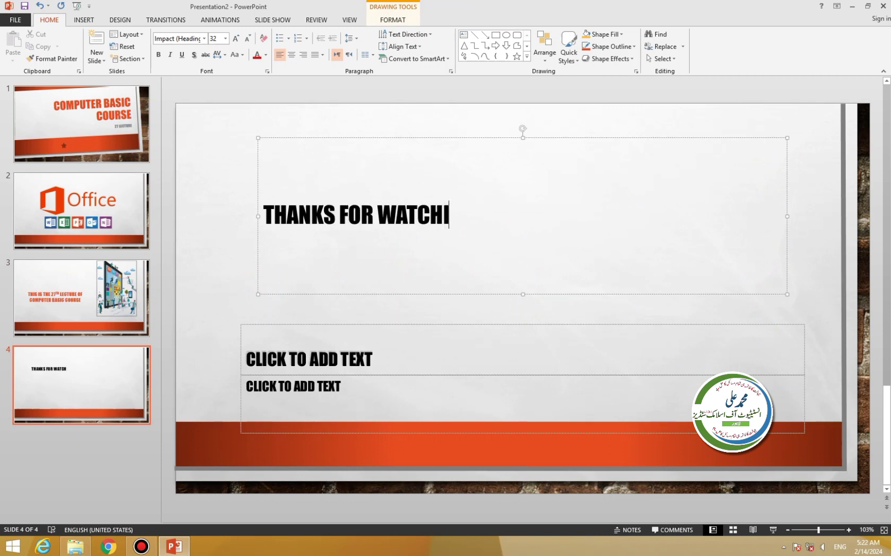
{"action": "type", "text": "NG"}
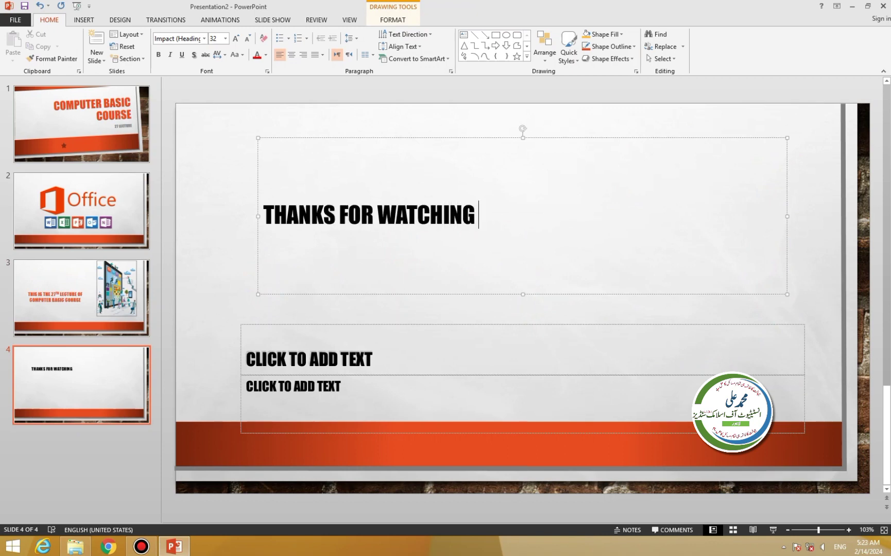
{"action": "left_click", "coordinate": [309, 360]}
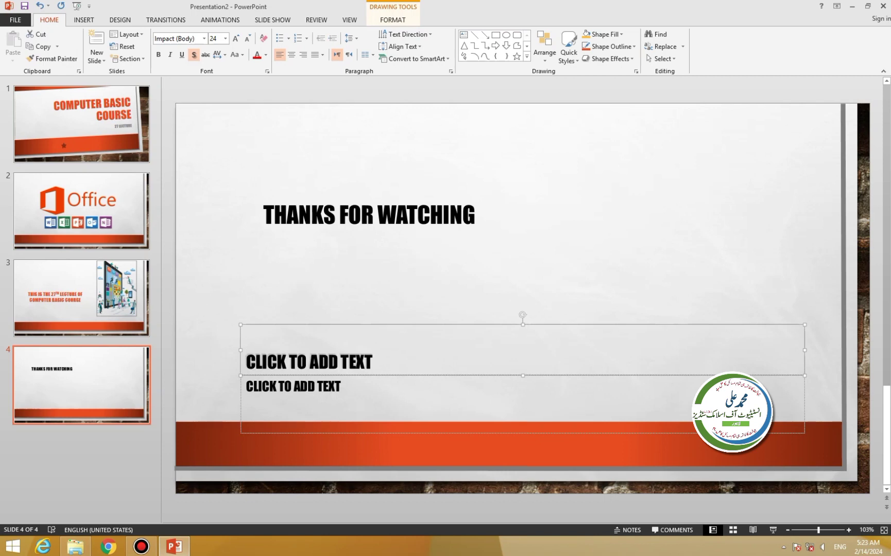
{"action": "key", "text": "Delete"}
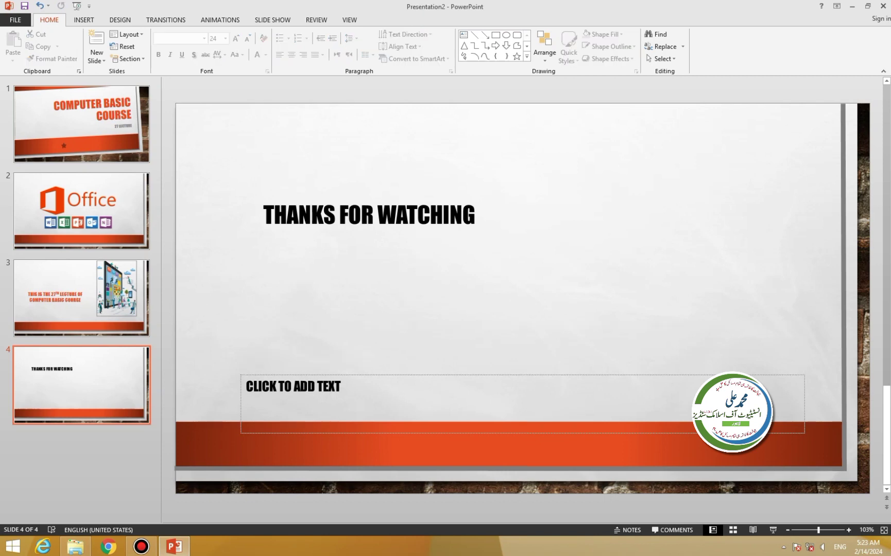
{"action": "left_click", "coordinate": [241, 404]}
{"action": "key", "text": "Delete"}
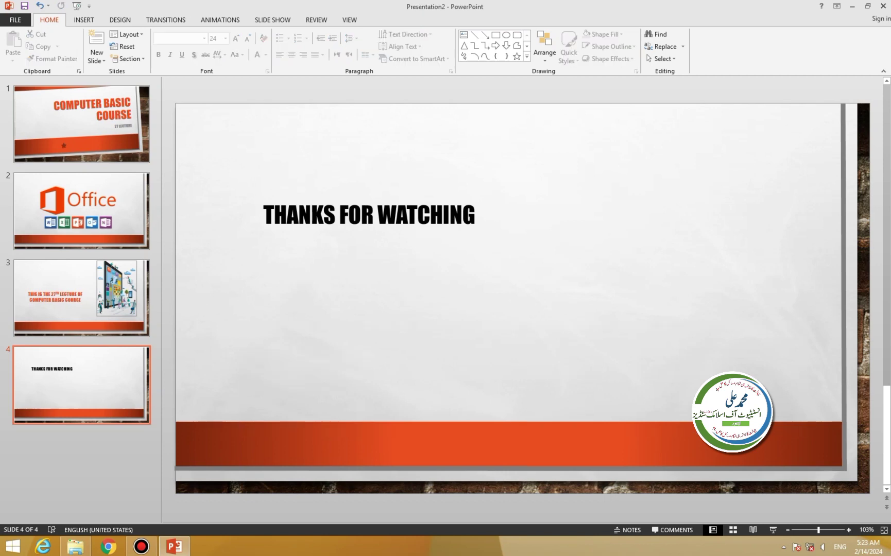
Step: Enlarge the title text to 72 pt and move it down to mid-slide
{"action": "left_click", "coordinate": [377, 215]}
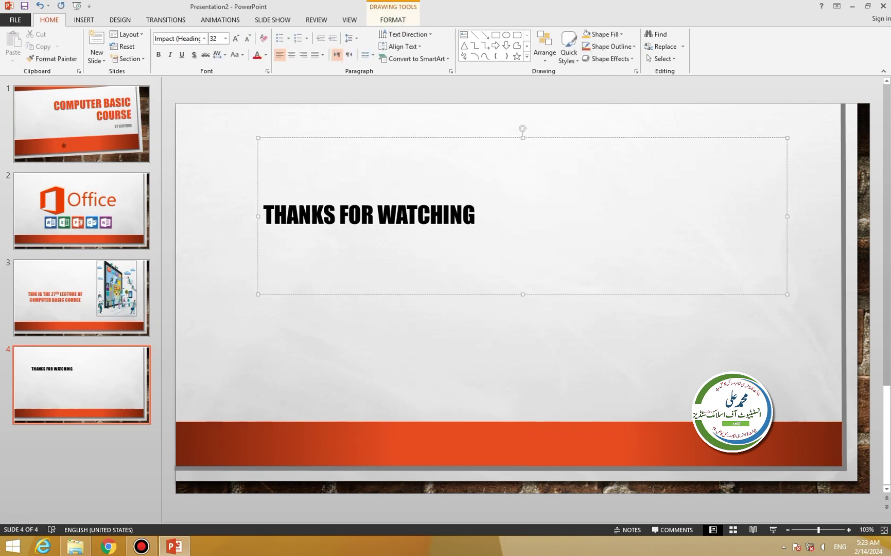
{"action": "key", "text": "ctrl+a"}
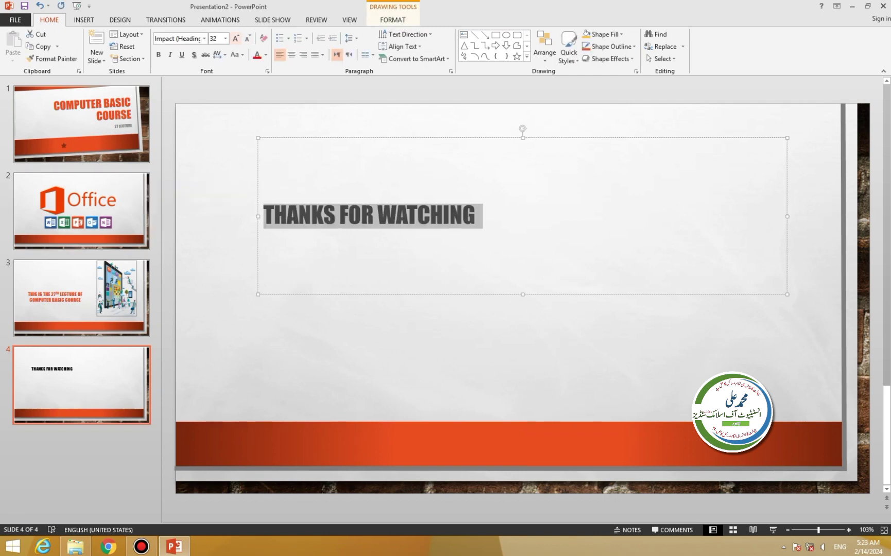
{"action": "key", "text": "ctrl+shift+period"}
{"action": "key", "text": "ctrl+shift+period"}
{"action": "key", "text": "ctrl+shift+period"}
{"action": "key", "text": "ctrl+shift+period"}
{"action": "key", "text": "ctrl+shift+period"}
{"action": "key", "text": "ctrl+shift+period"}
{"action": "key", "text": "ctrl+shift+period"}
{"action": "key", "text": "ctrl+shift+period"}
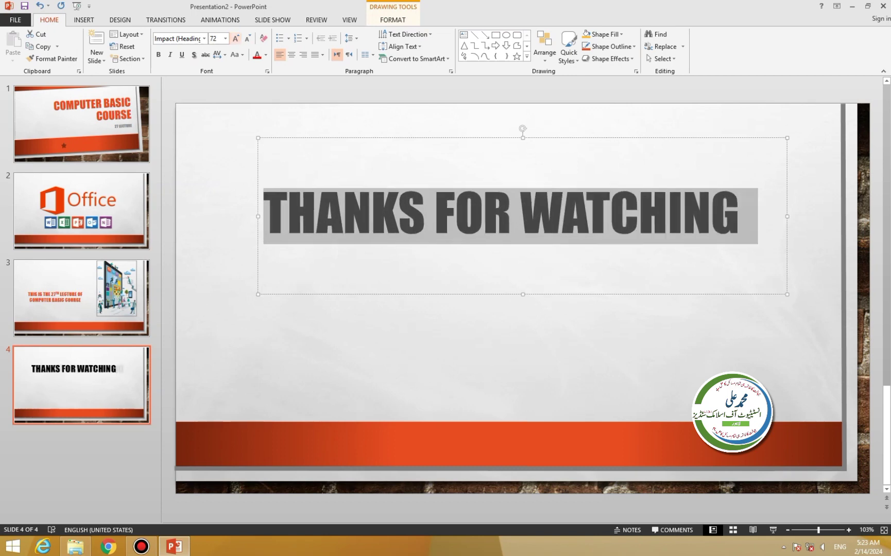
{"action": "left_click_drag", "start_coordinate": [412, 138], "coordinate": [407, 217]}
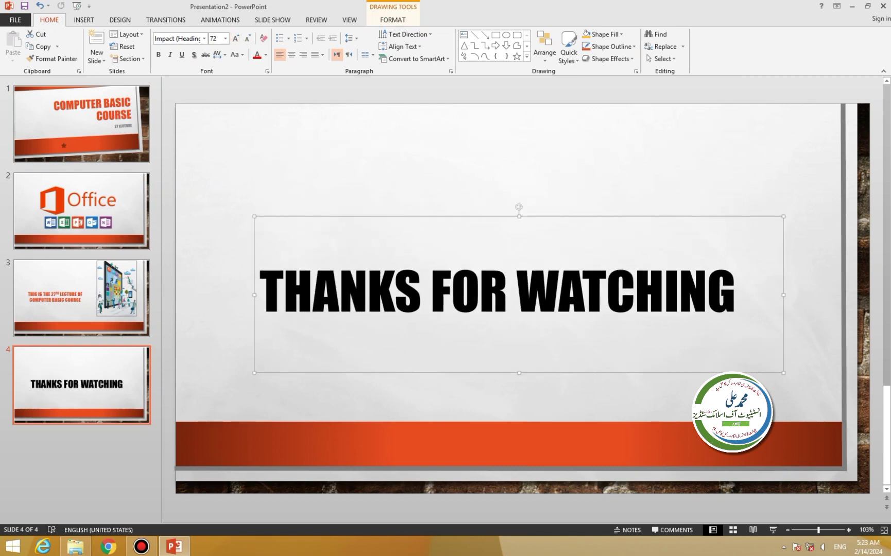
{"action": "left_click", "coordinate": [81, 123]}
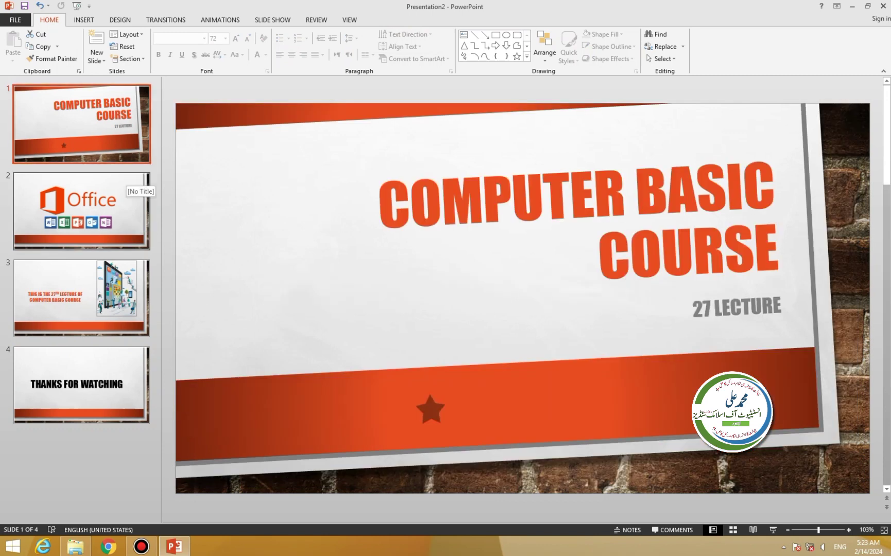
Step: Select all of slide 4's 'THANKS FOR WATCHING' title text and colour it red
{"action": "left_click", "coordinate": [123, 184]}
{"action": "left_click", "coordinate": [116, 307]}
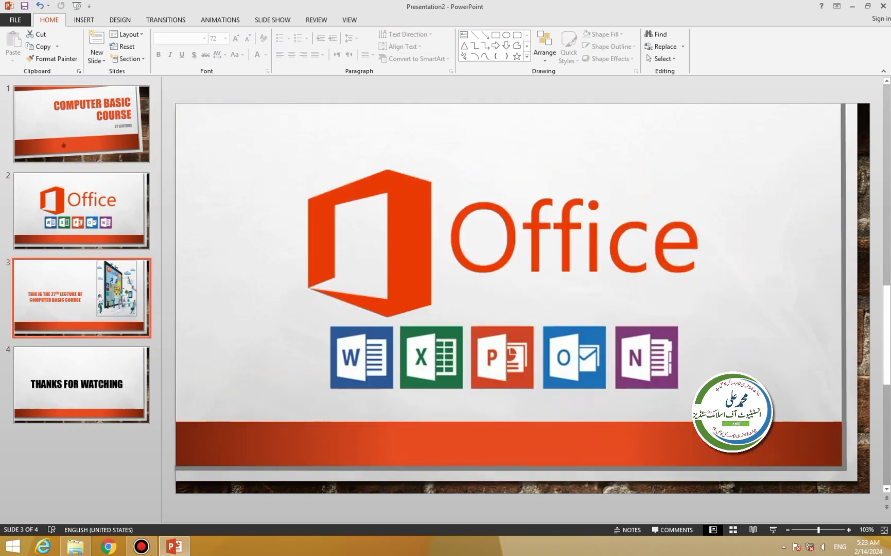
{"action": "left_click", "coordinate": [82, 385]}
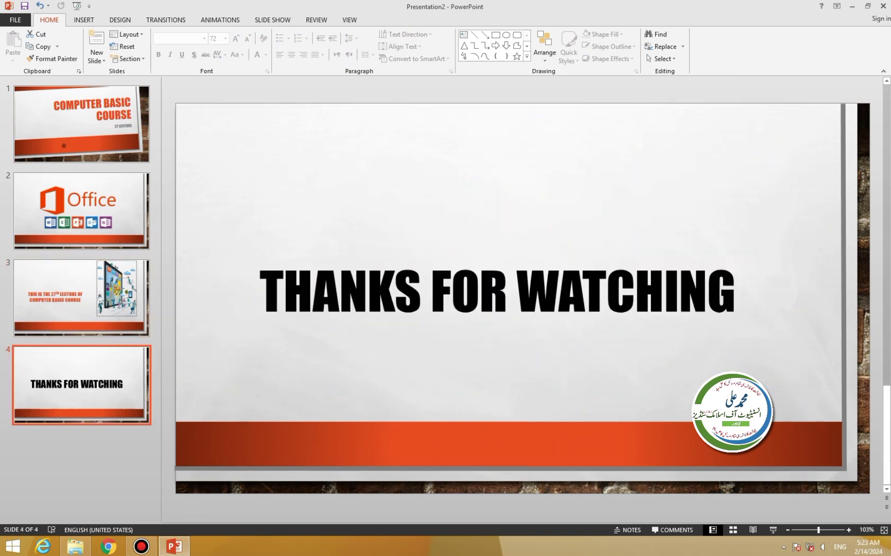
{"action": "left_click", "coordinate": [339, 291]}
{"action": "key", "text": "ctrl+a"}
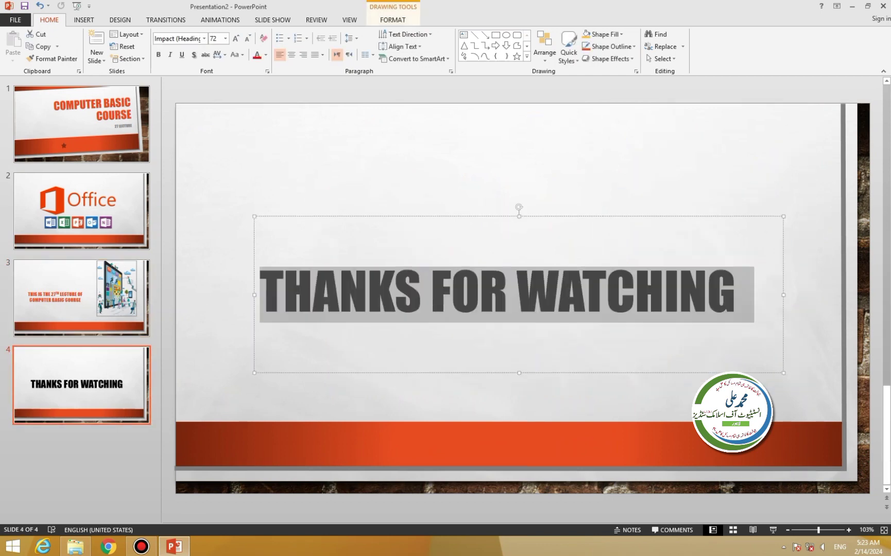
{"action": "key", "text": "ctrl+z"}
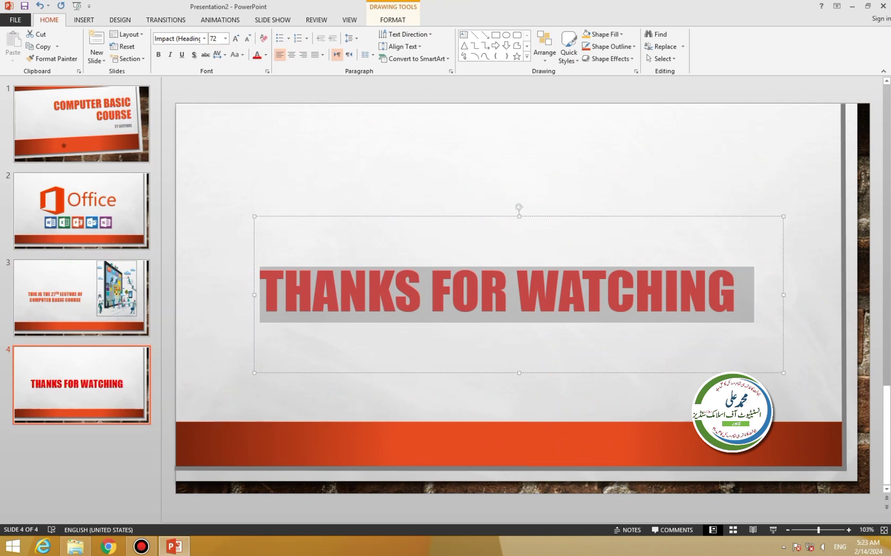
{"action": "left_click", "coordinate": [81, 298]}
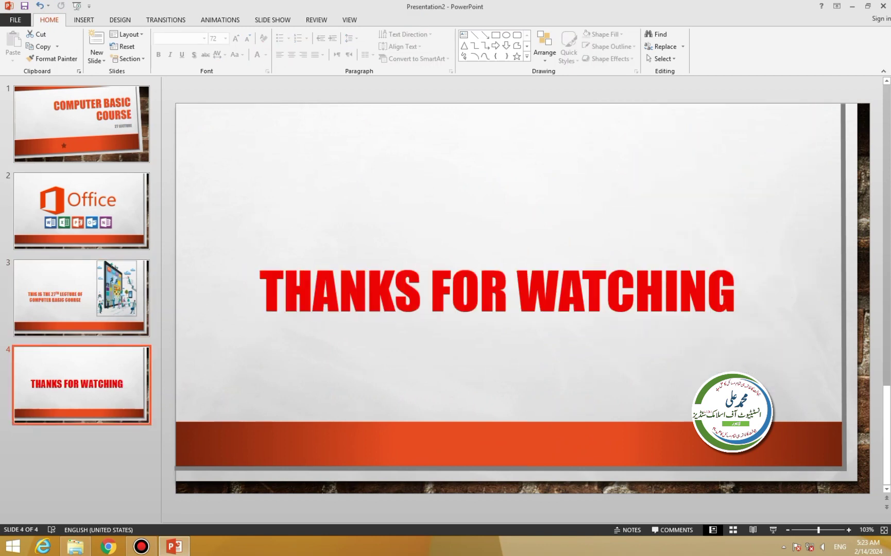
{"action": "left_click", "coordinate": [81, 298]}
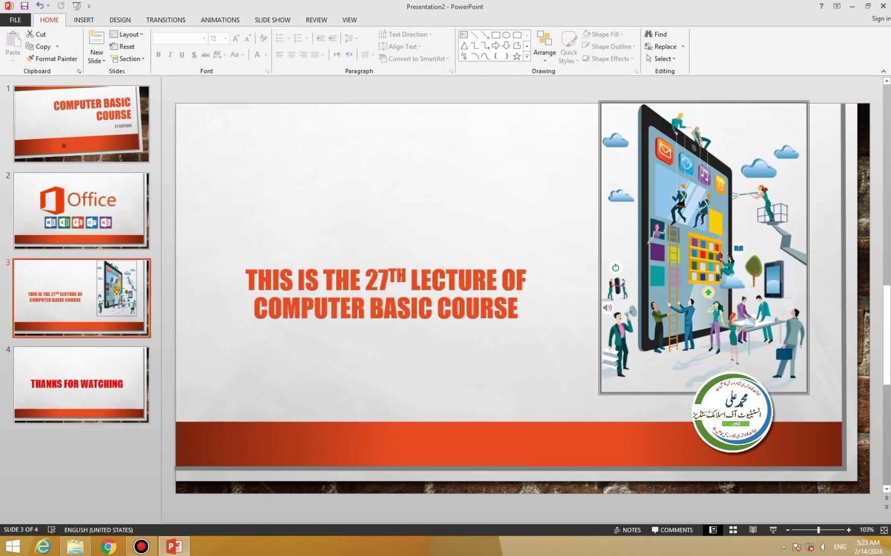
{"action": "left_click", "coordinate": [81, 386]}
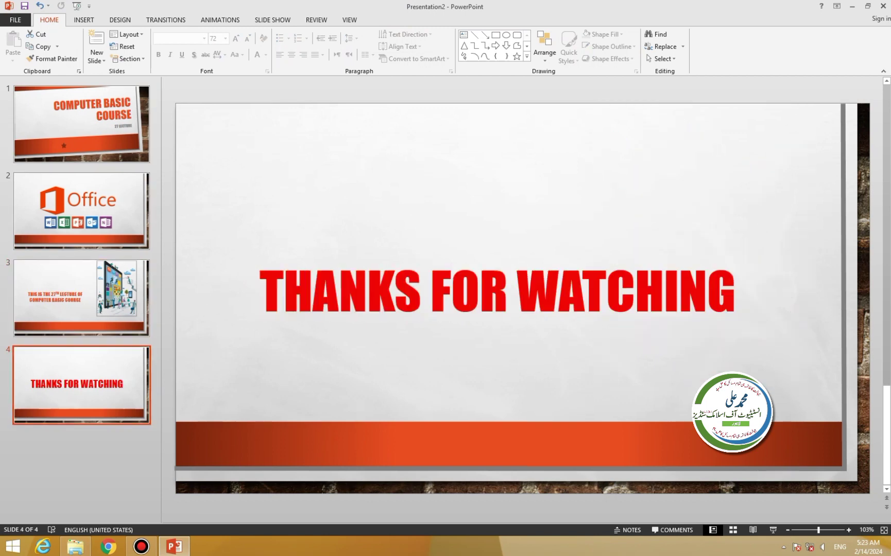
{"action": "left_click", "coordinate": [120, 20]}
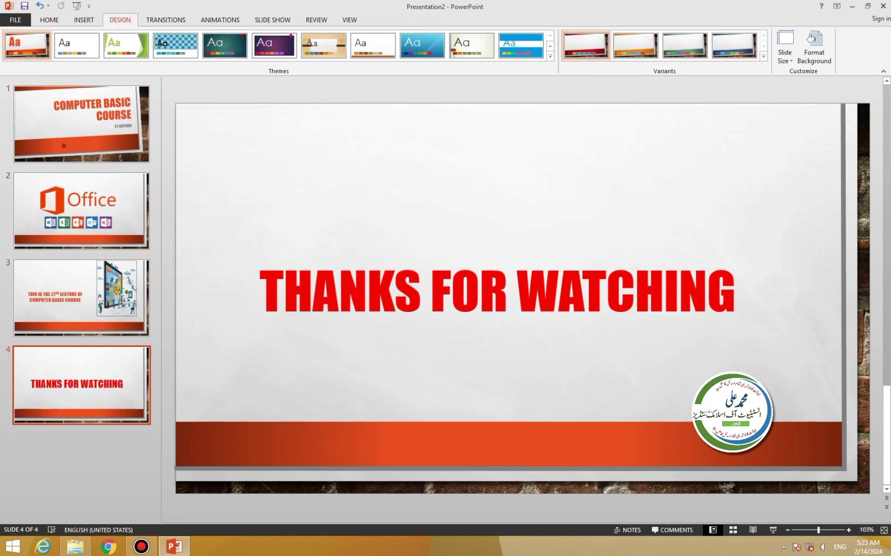
Step: Apply the black theme with red and teal swirls to all four slides
{"action": "left_click", "coordinate": [763, 56]}
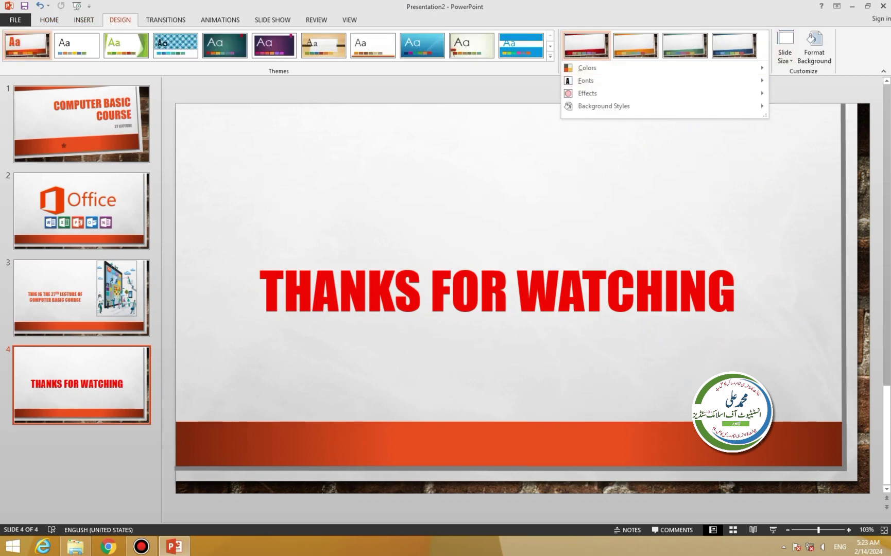
{"action": "left_click", "coordinate": [550, 56]}
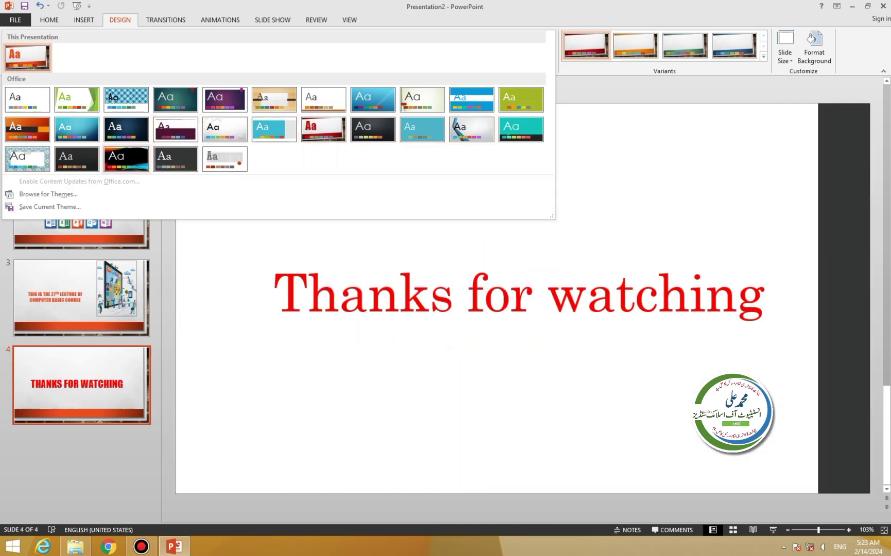
{"action": "left_click", "coordinate": [125, 158]}
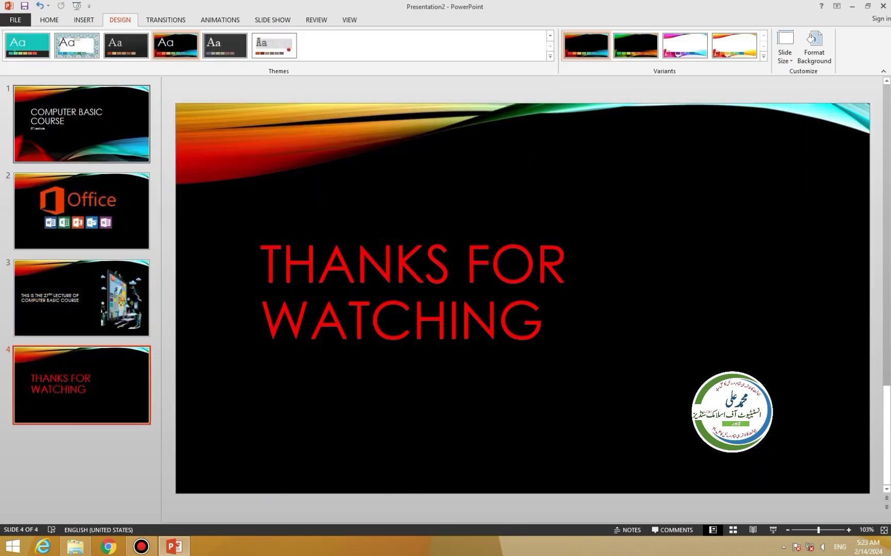
{"action": "left_click", "coordinate": [142, 129]}
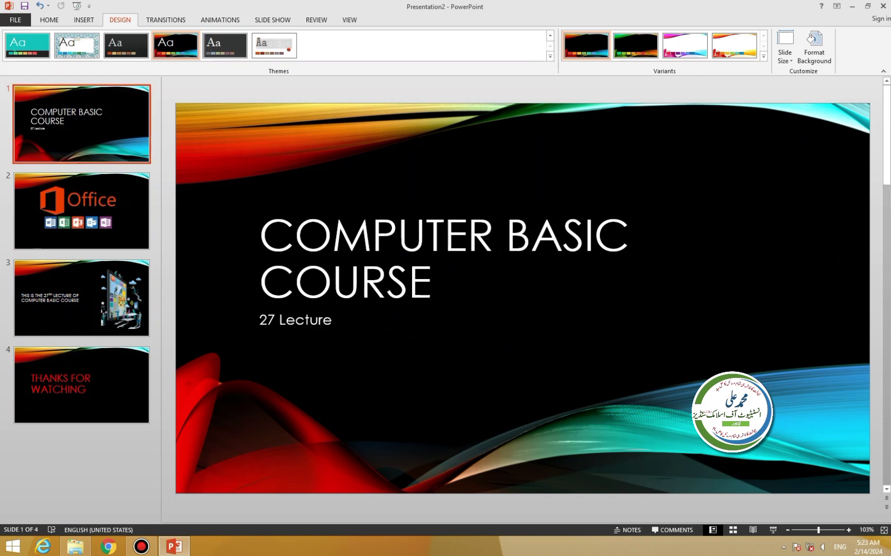
Step: On slide 1, place '27 Lecture' just above a widened, one-line, lowered 'COMPUTER BASIC COURSE' title
{"action": "left_click", "coordinate": [332, 319]}
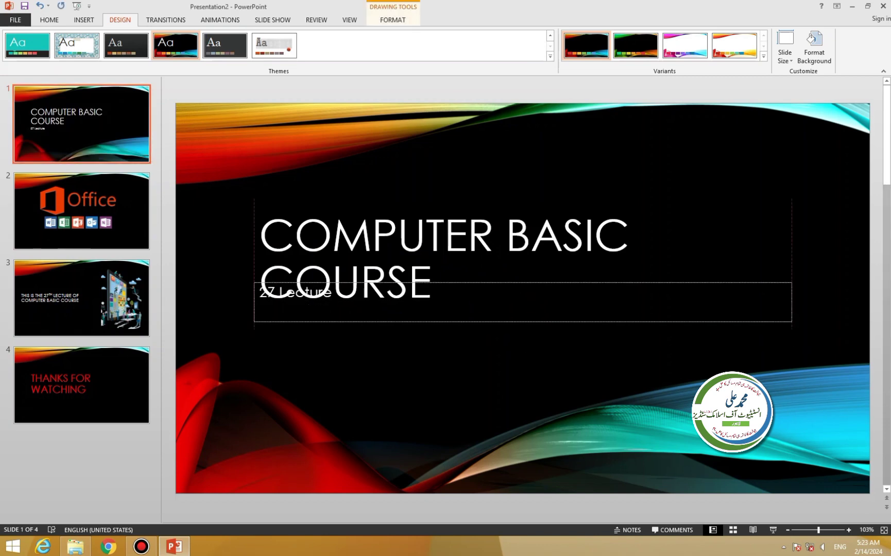
{"action": "left_click_drag", "start_coordinate": [361, 350], "coordinate": [368, 238]}
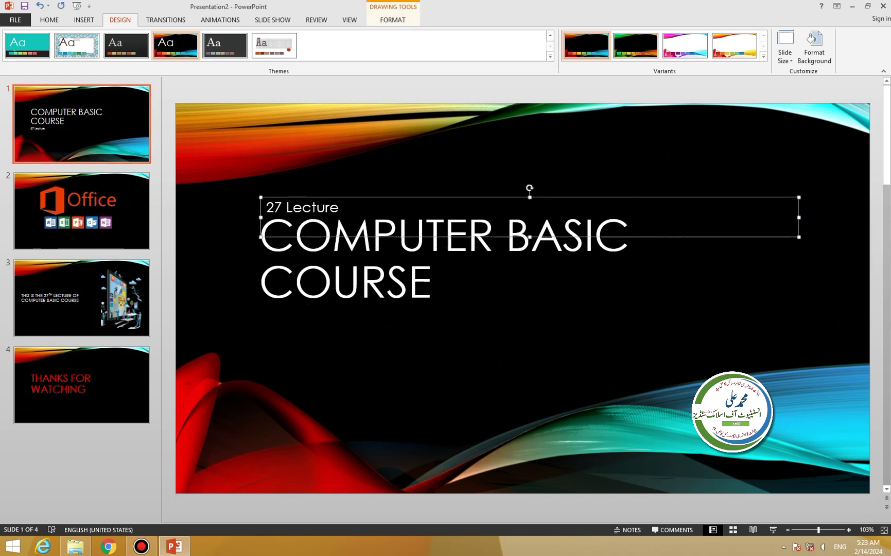
{"action": "left_click", "coordinate": [360, 282]}
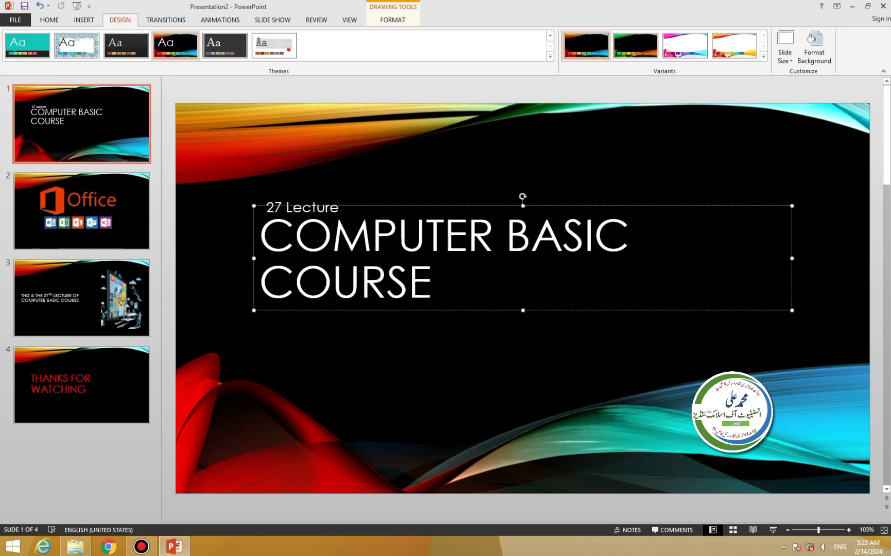
{"action": "left_click_drag", "start_coordinate": [792, 259], "coordinate": [848, 258]}
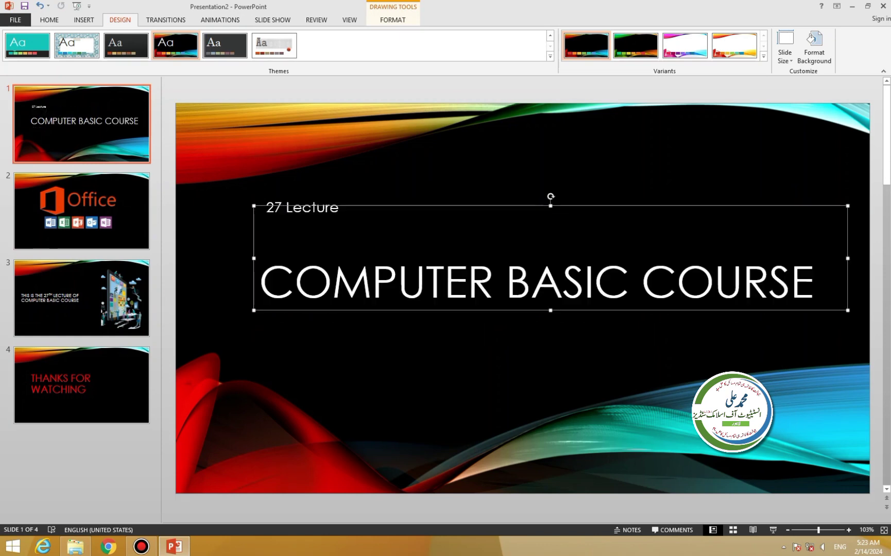
{"action": "left_click_drag", "start_coordinate": [412, 206], "coordinate": [390, 243]}
{"action": "left_click", "coordinate": [311, 207]}
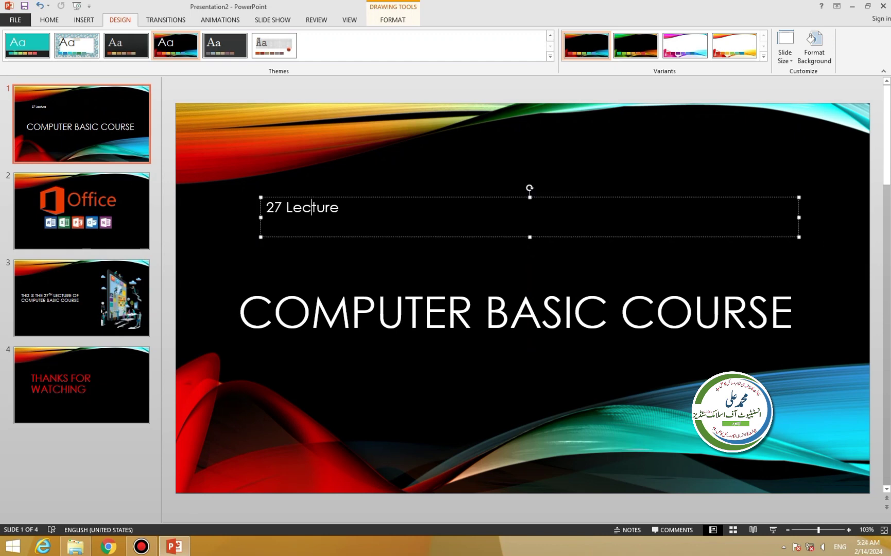
{"action": "left_click_drag", "start_coordinate": [412, 197], "coordinate": [384, 258]}
{"action": "key", "text": "Page_Down"}
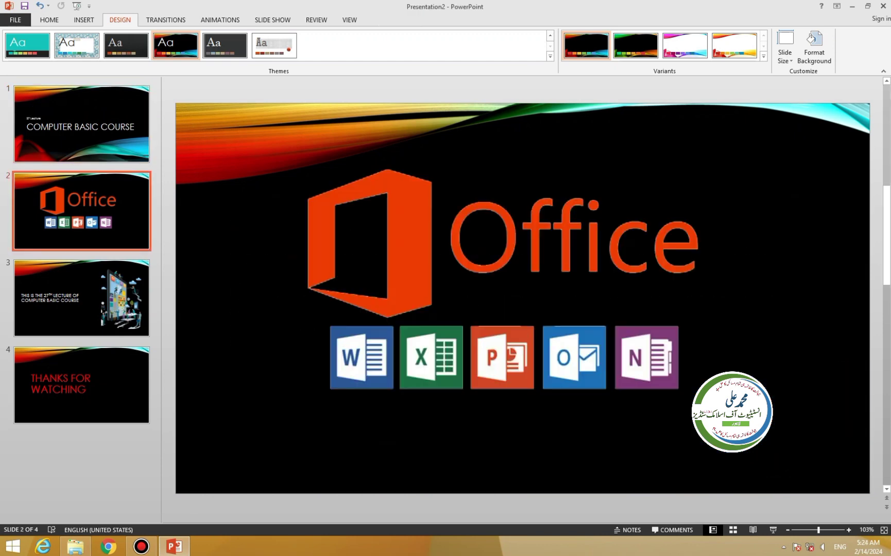
{"action": "key", "text": "Page_Down"}
{"action": "key", "text": "Page_Down"}
{"action": "key", "text": "Home"}
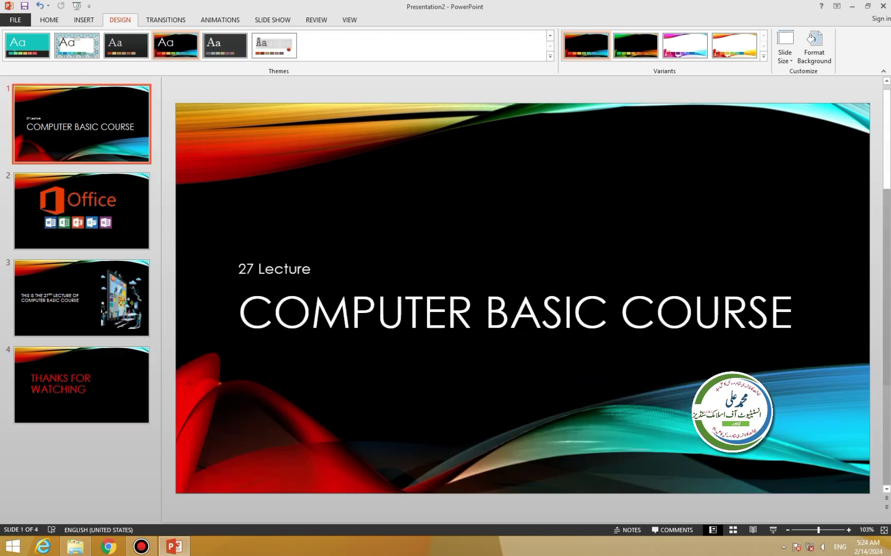
Step: Save the deck as 'Computer basic course.pptx' through Save As, choosing the Desktop folder
{"action": "left_click", "coordinate": [15, 19]}
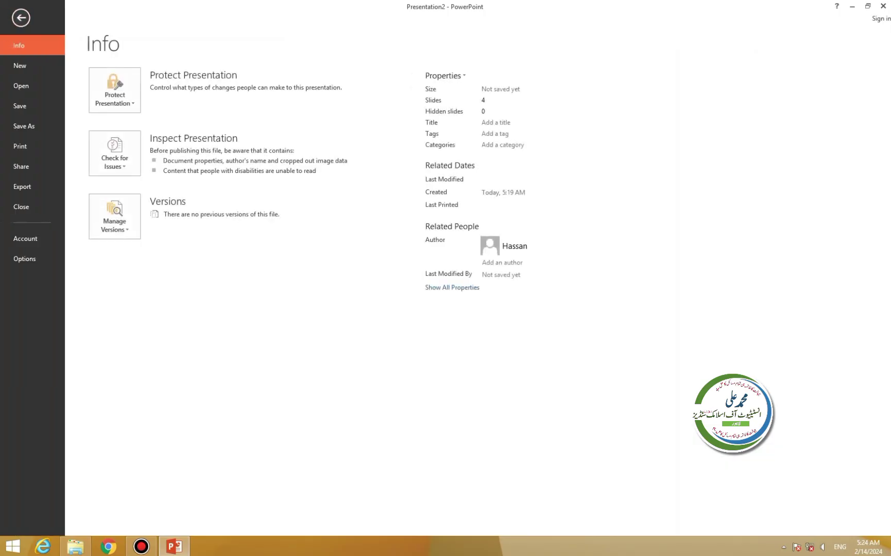
{"action": "left_click", "coordinate": [20, 106]}
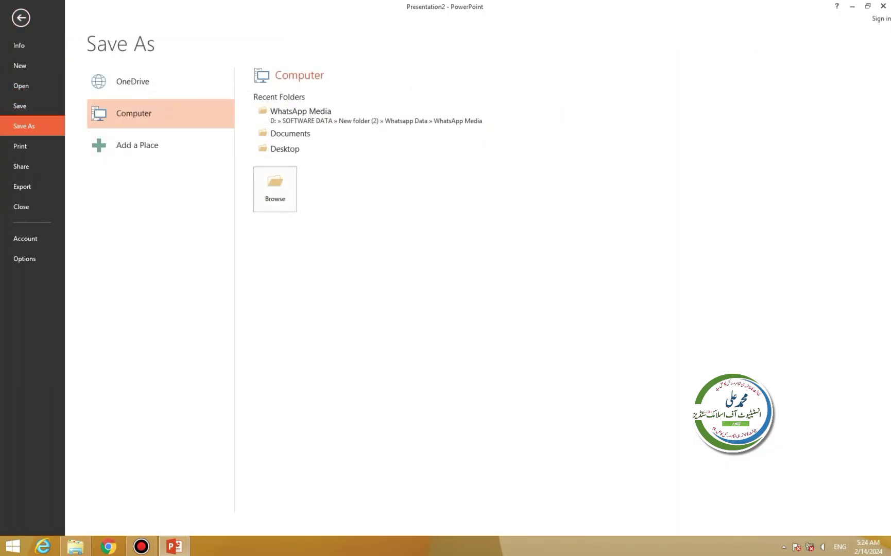
{"action": "left_click", "coordinate": [275, 189]}
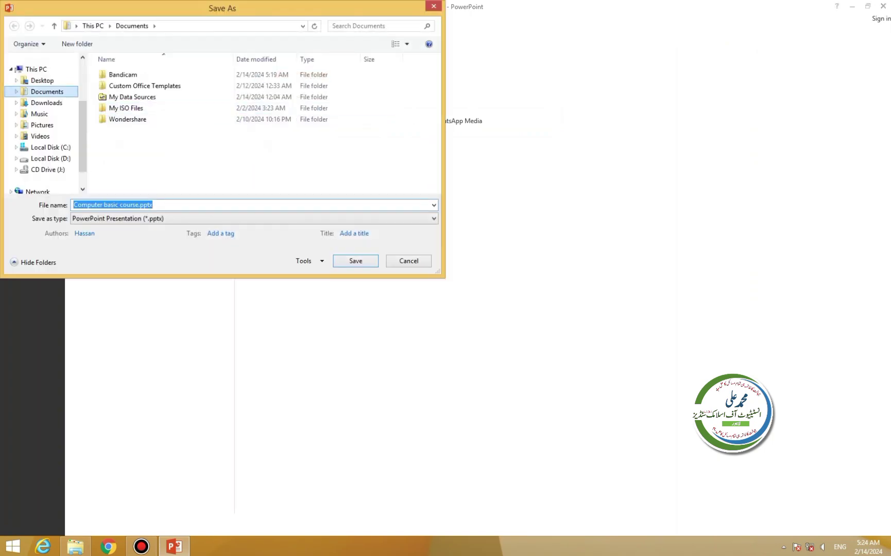
{"action": "left_click", "coordinate": [43, 80]}
{"action": "key", "text": "Escape"}
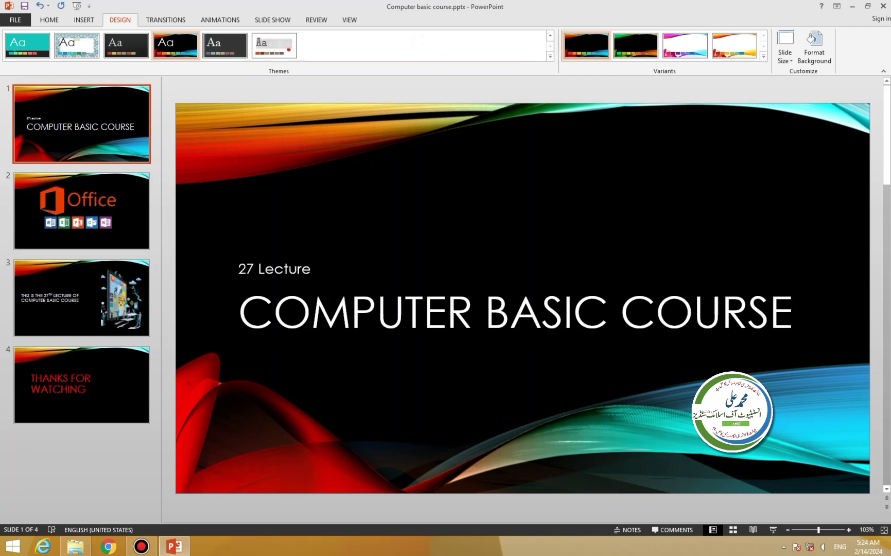
Step: Give the slide background a pattern fill using the red diagonal-stripe pattern
{"action": "left_click", "coordinate": [815, 46]}
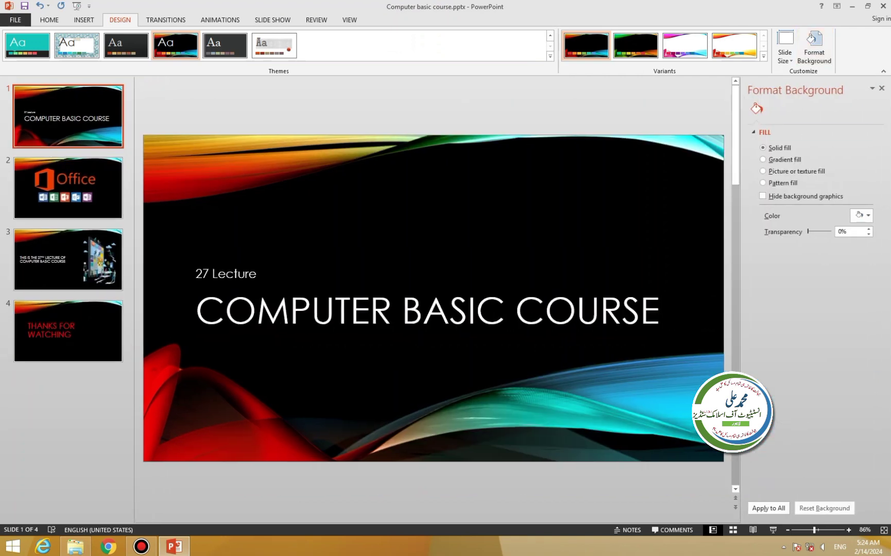
{"action": "left_click", "coordinate": [763, 160]}
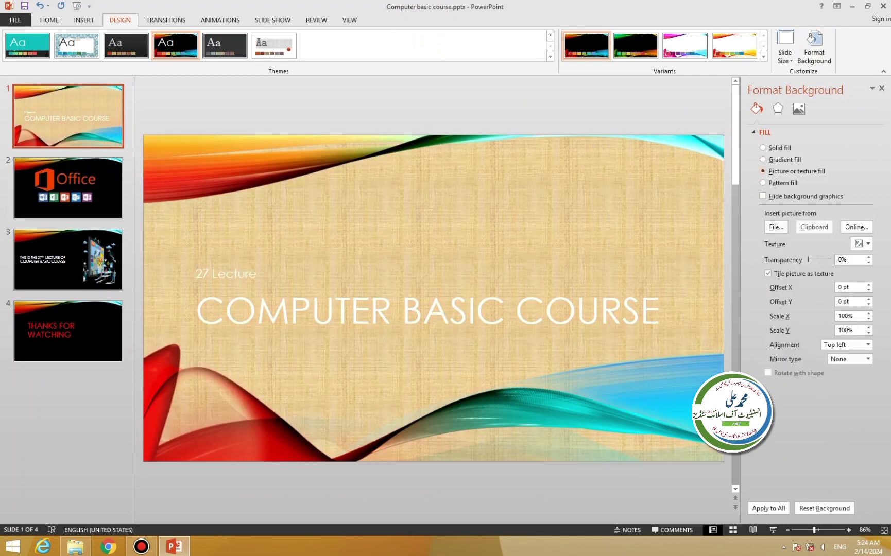
{"action": "left_click", "coordinate": [763, 183]}
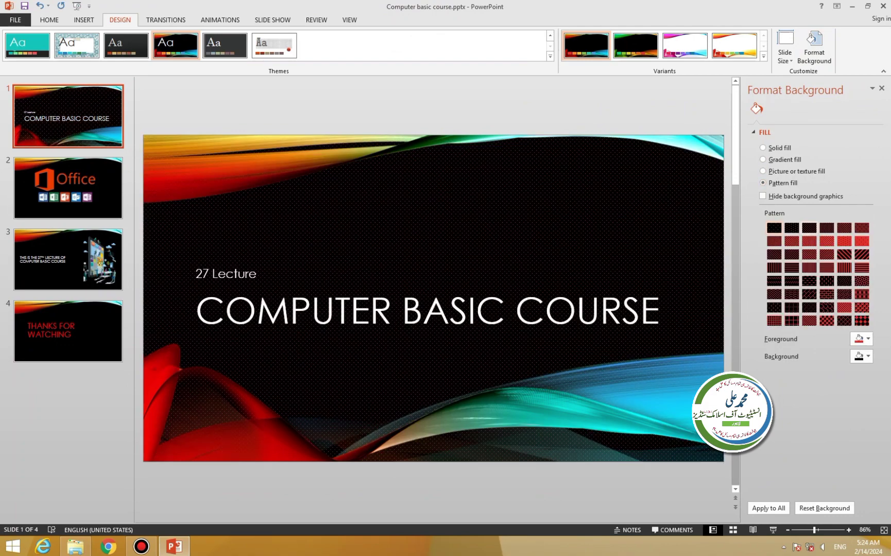
{"action": "left_click", "coordinate": [843, 255]}
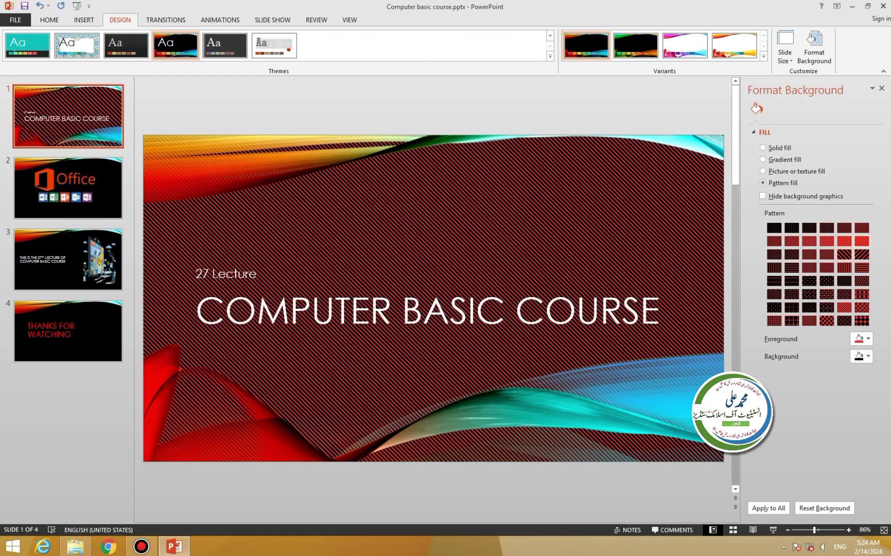
{"action": "left_click", "coordinate": [862, 241]}
{"action": "left_click", "coordinate": [862, 228]}
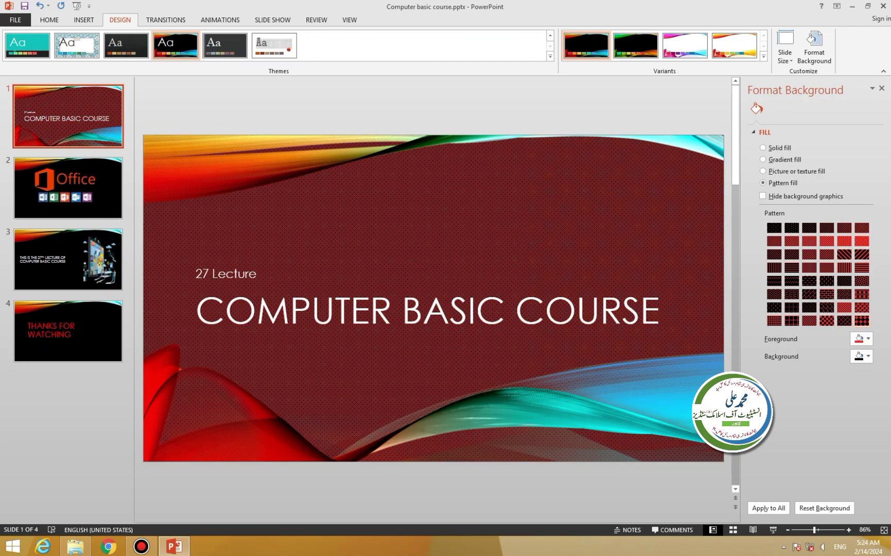
{"action": "left_click", "coordinate": [809, 320]}
{"action": "left_click", "coordinate": [774, 320]}
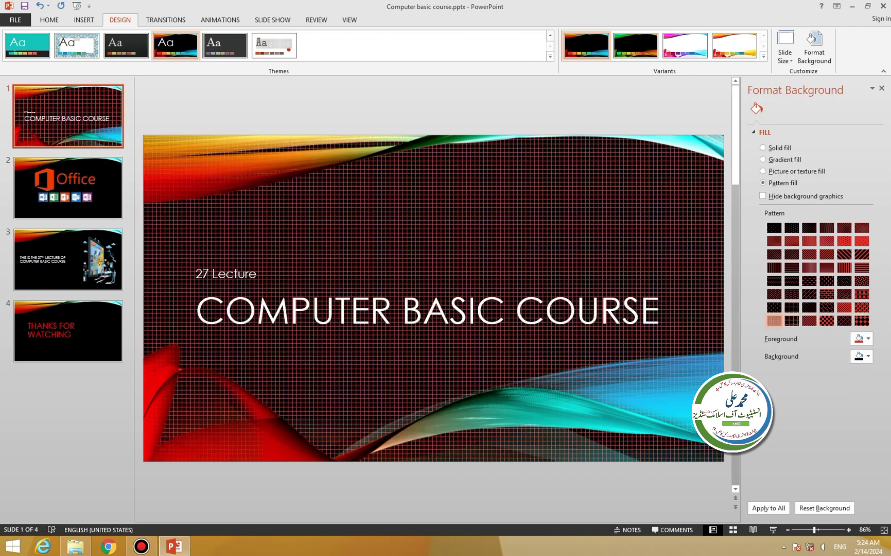
{"action": "key", "text": "Up"}
{"action": "key", "text": "Up"}
{"action": "key", "text": "Up"}
{"action": "key", "text": "Up"}
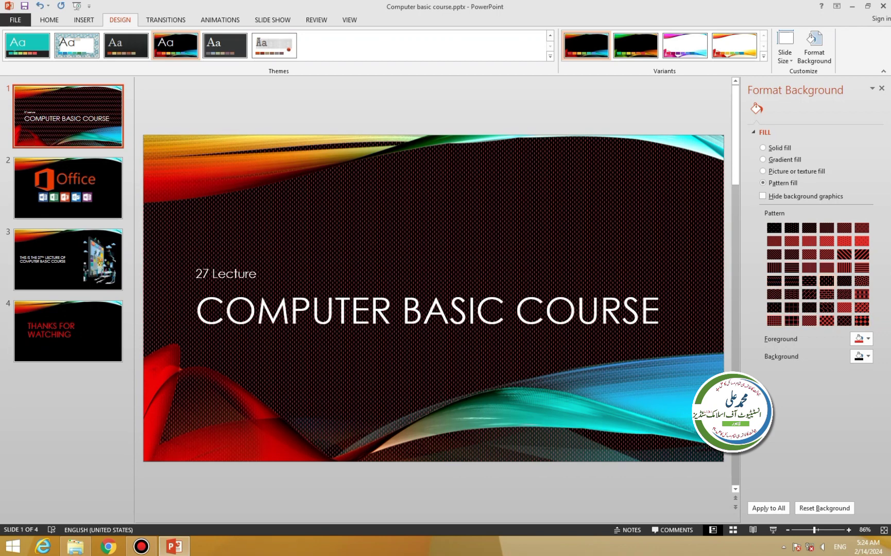
{"action": "key", "text": "Right"}
{"action": "key", "text": "Up"}
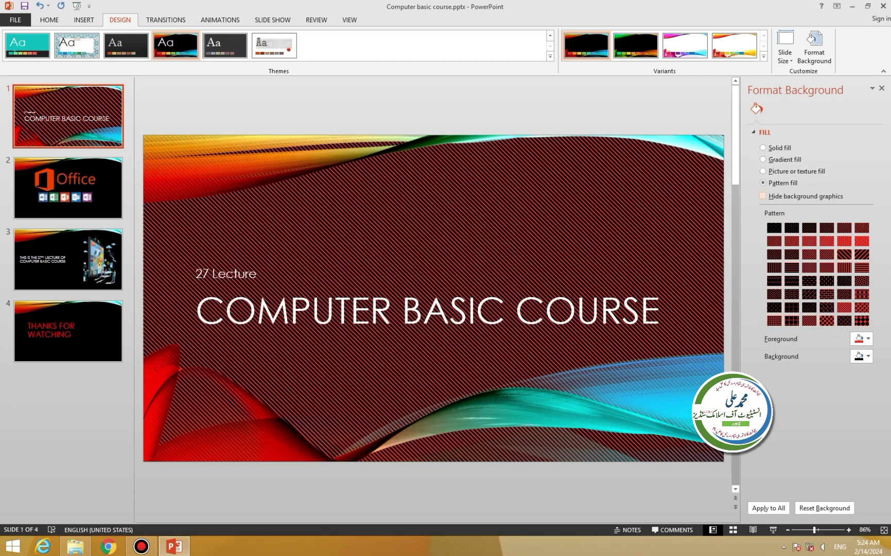
Step: Set the pattern's background colour to dark red and apply it to all slides
{"action": "left_click", "coordinate": [763, 196]}
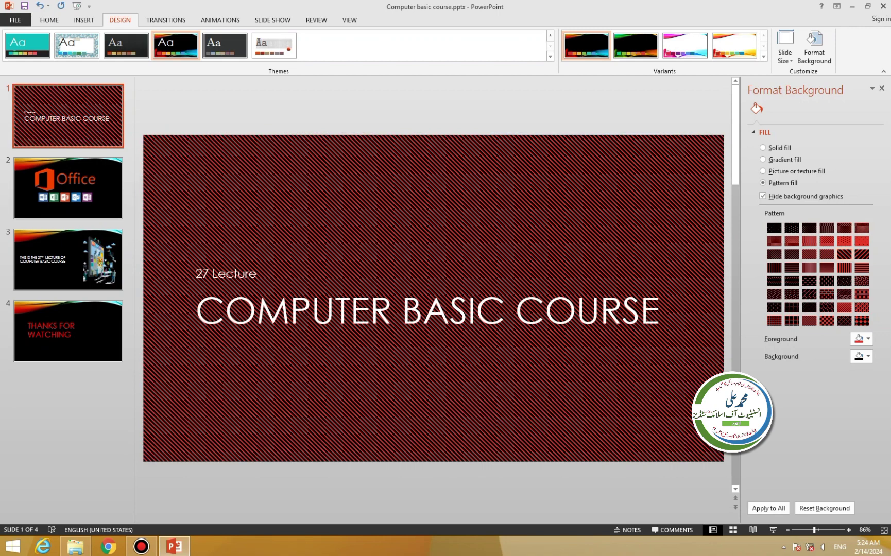
{"action": "left_click", "coordinate": [763, 196]}
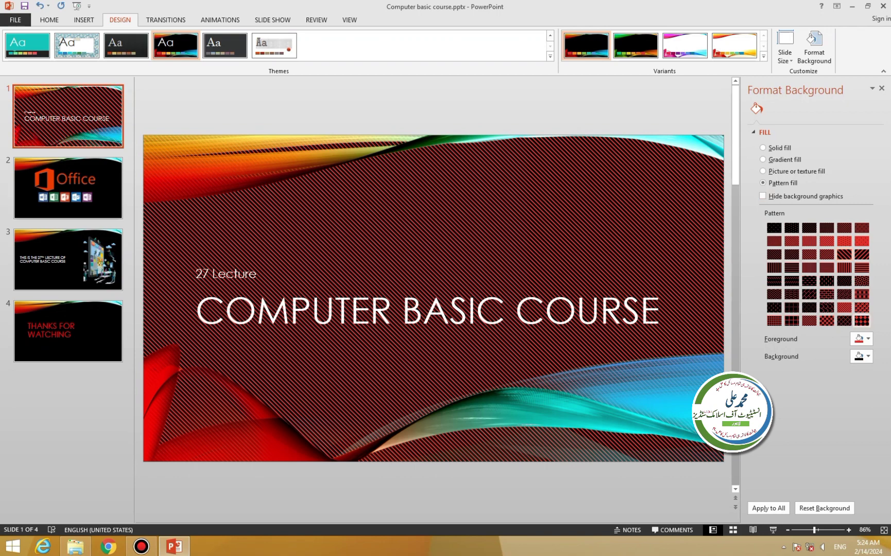
{"action": "left_click", "coordinate": [861, 339]}
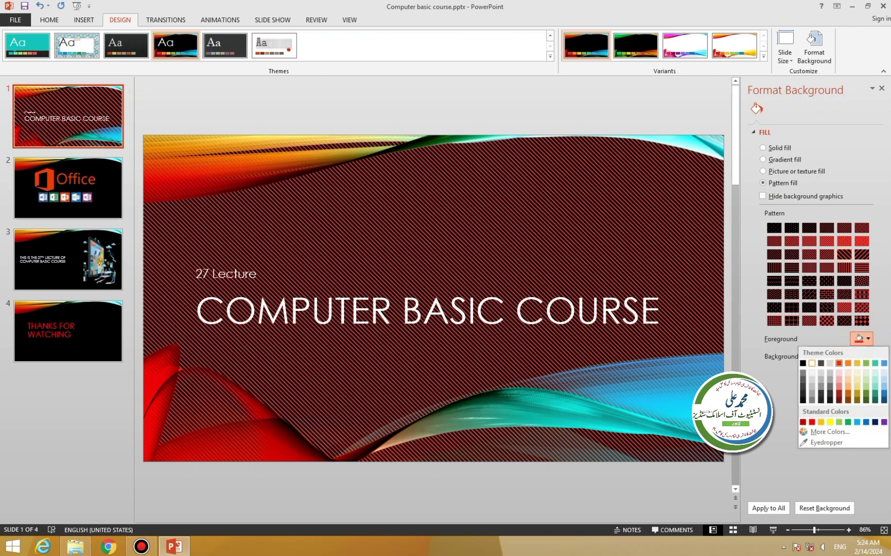
{"action": "left_click", "coordinate": [812, 372]}
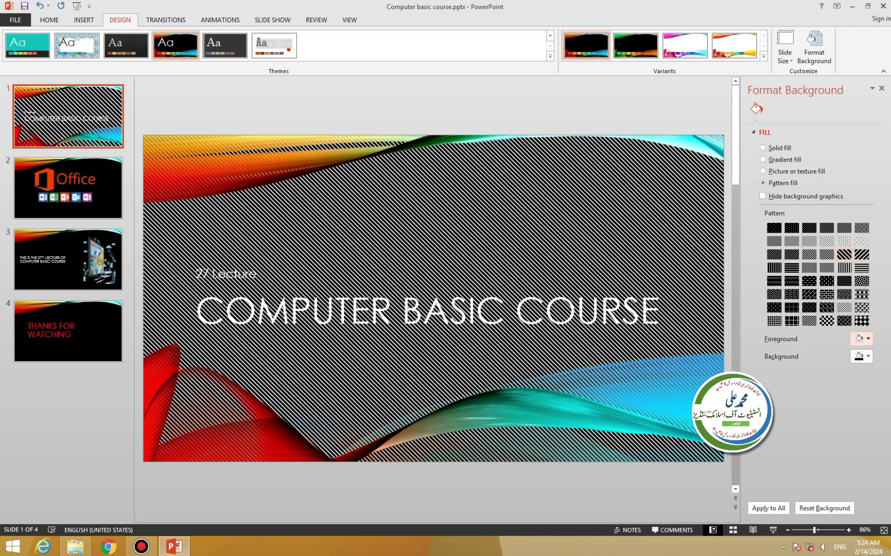
{"action": "key", "text": "ctrl+z"}
{"action": "left_click", "coordinate": [867, 357]}
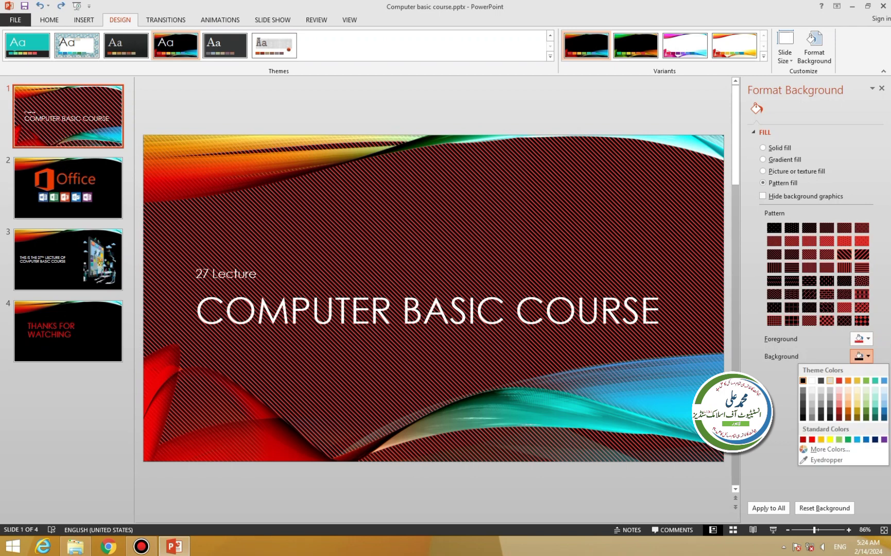
{"action": "left_click", "coordinate": [821, 418]}
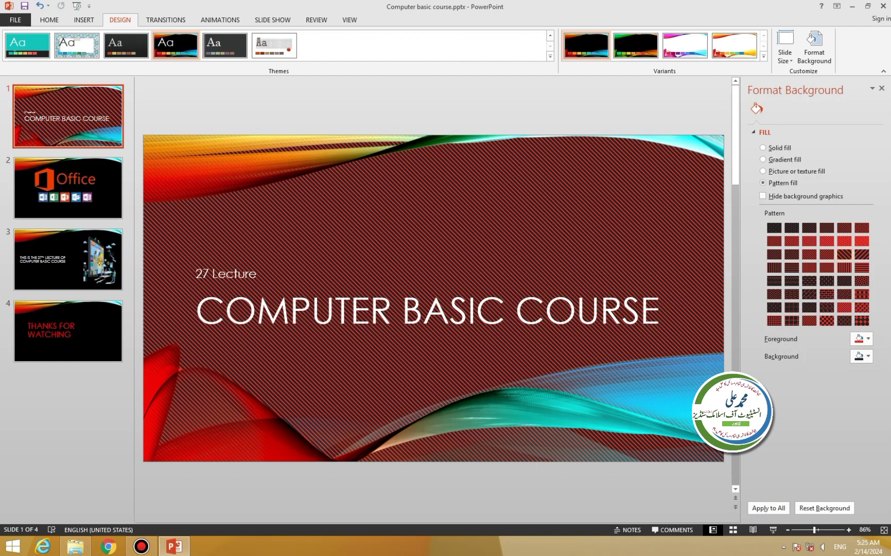
{"action": "left_click", "coordinate": [769, 509]}
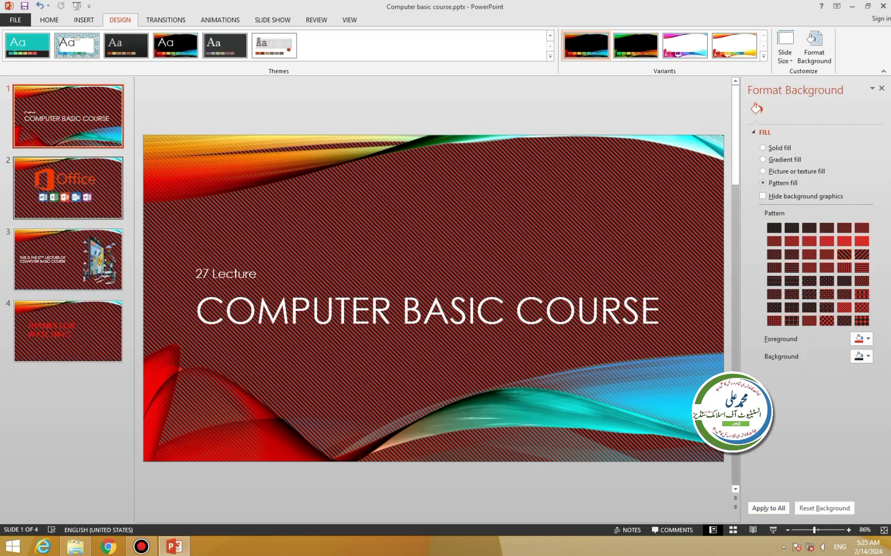
{"action": "left_click", "coordinate": [68, 188]}
{"action": "left_click", "coordinate": [68, 260]}
{"action": "left_click", "coordinate": [68, 331]}
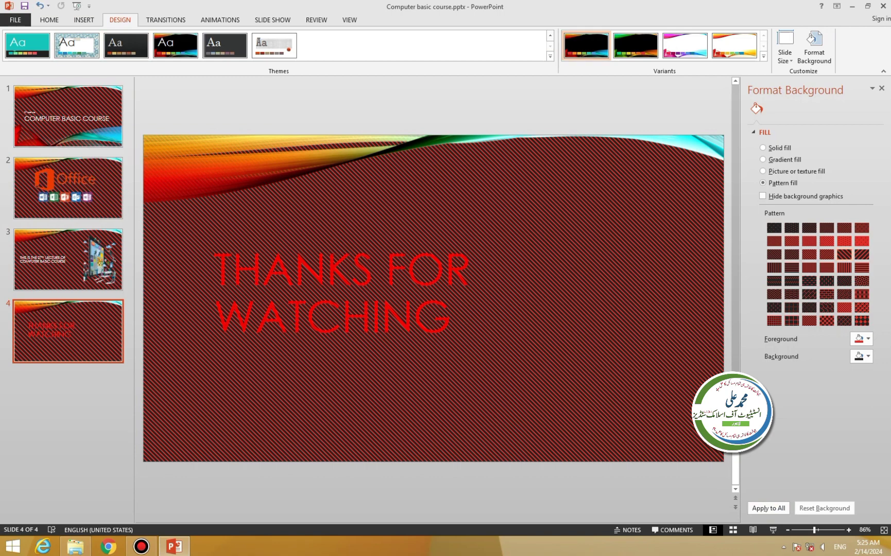
Step: Move the THANKS FOR WATCHING box down and right, and make its shadow less transparent
{"action": "left_click", "coordinate": [444, 270]}
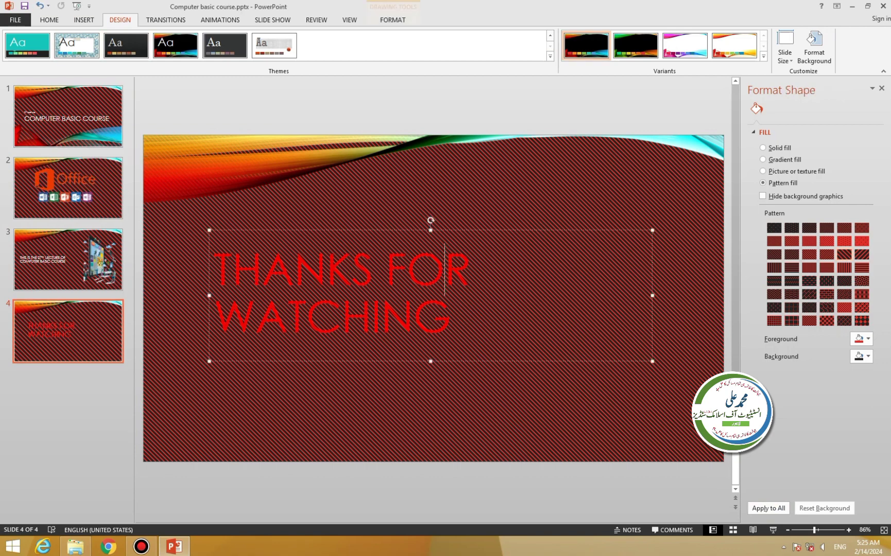
{"action": "left_click_drag", "start_coordinate": [444, 230], "coordinate": [498, 260]}
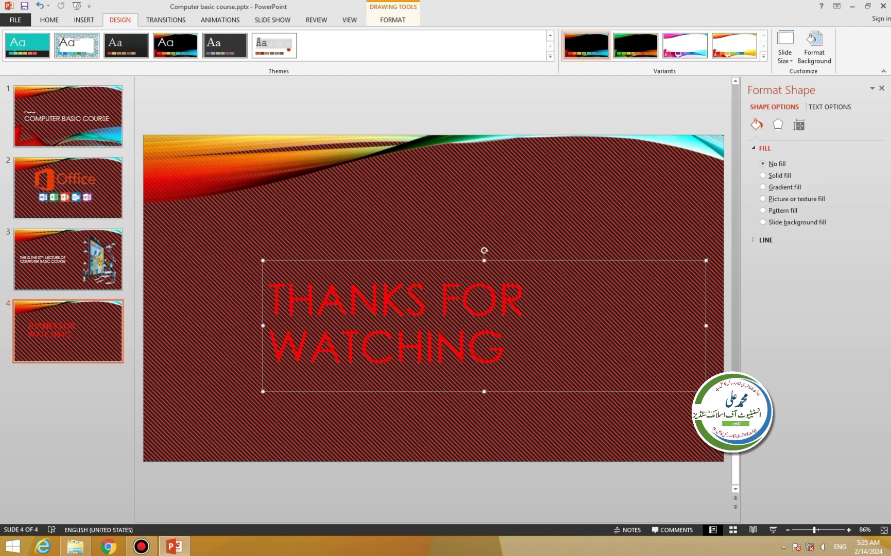
{"action": "left_click", "coordinate": [777, 125]}
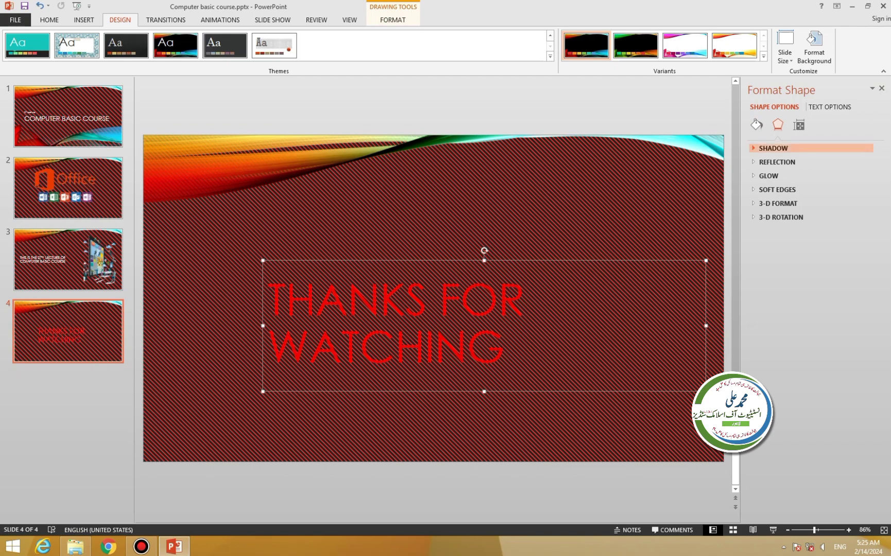
{"action": "left_click", "coordinate": [773, 148]}
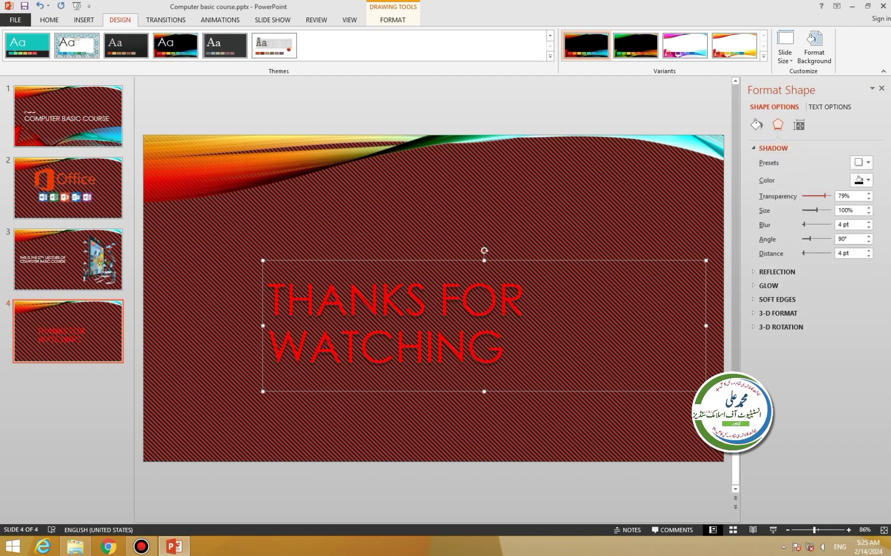
{"action": "mouse_move", "coordinate": [823, 196]}
{"action": "left_mouse_down"}
{"action": "mouse_move", "coordinate": [810, 196]}
{"action": "mouse_move", "coordinate": [813, 224]}
{"action": "left_mouse_up"}
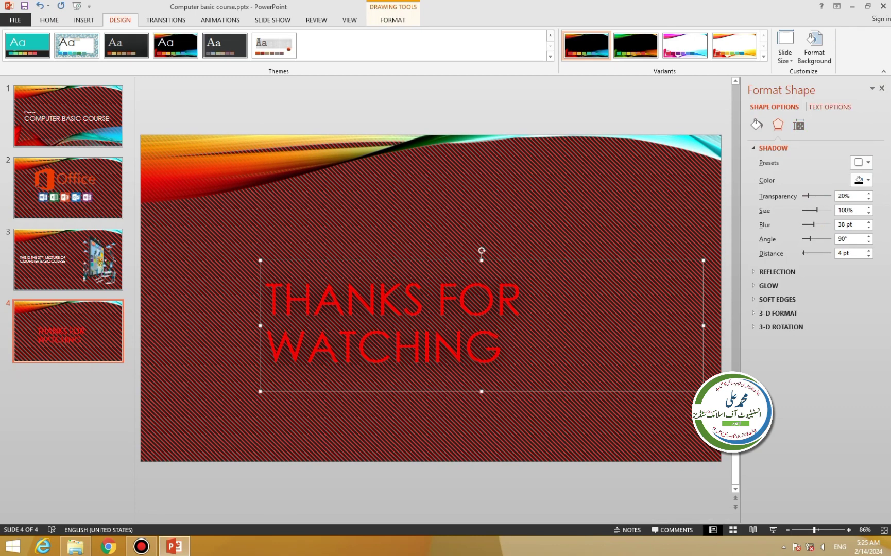
Step: Raise the text box height to 3.7"
{"action": "left_click", "coordinate": [798, 125]}
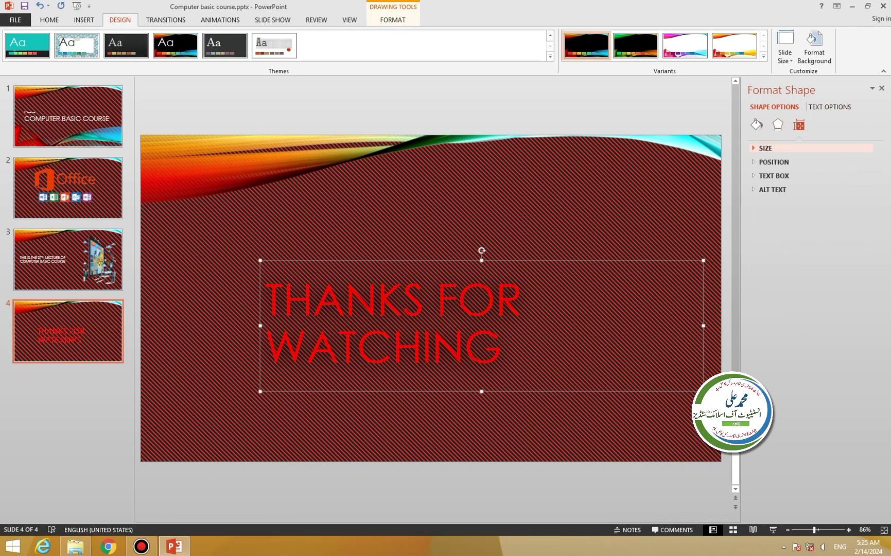
{"action": "left_click", "coordinate": [766, 148]}
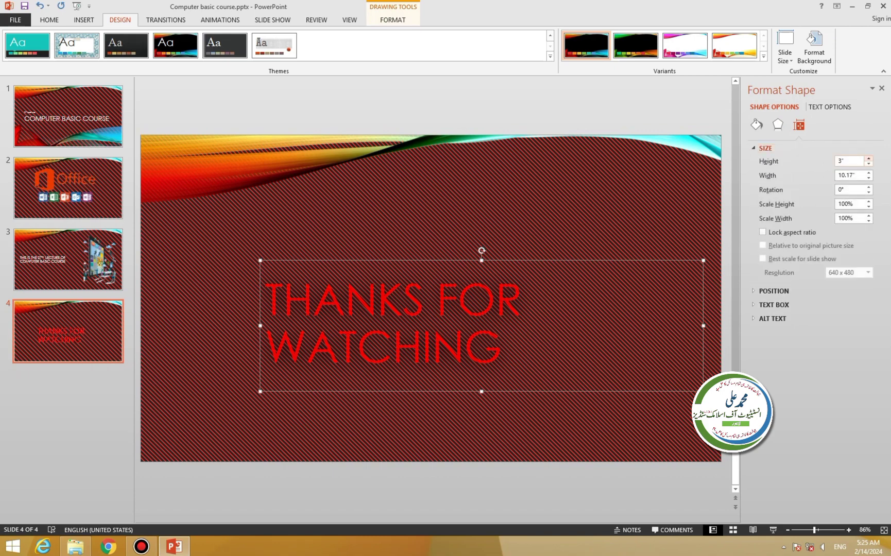
{"action": "left_click", "coordinate": [869, 159]}
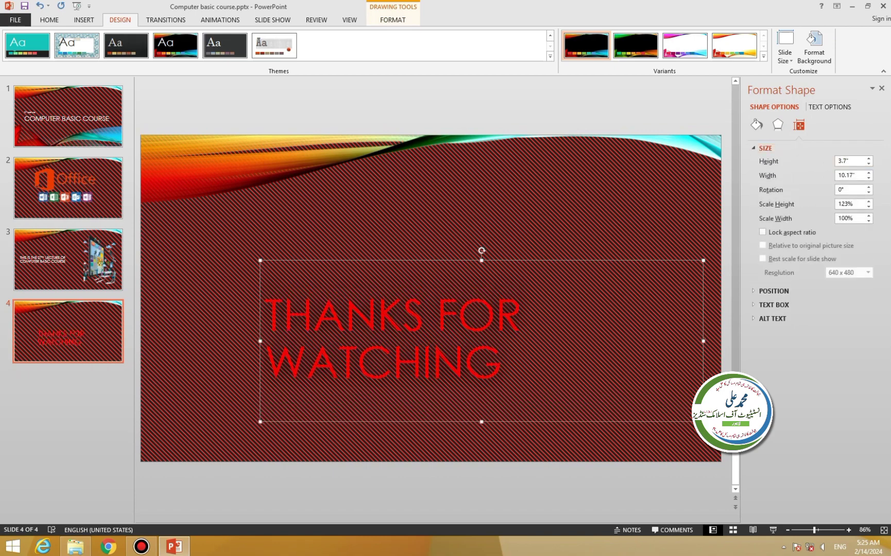